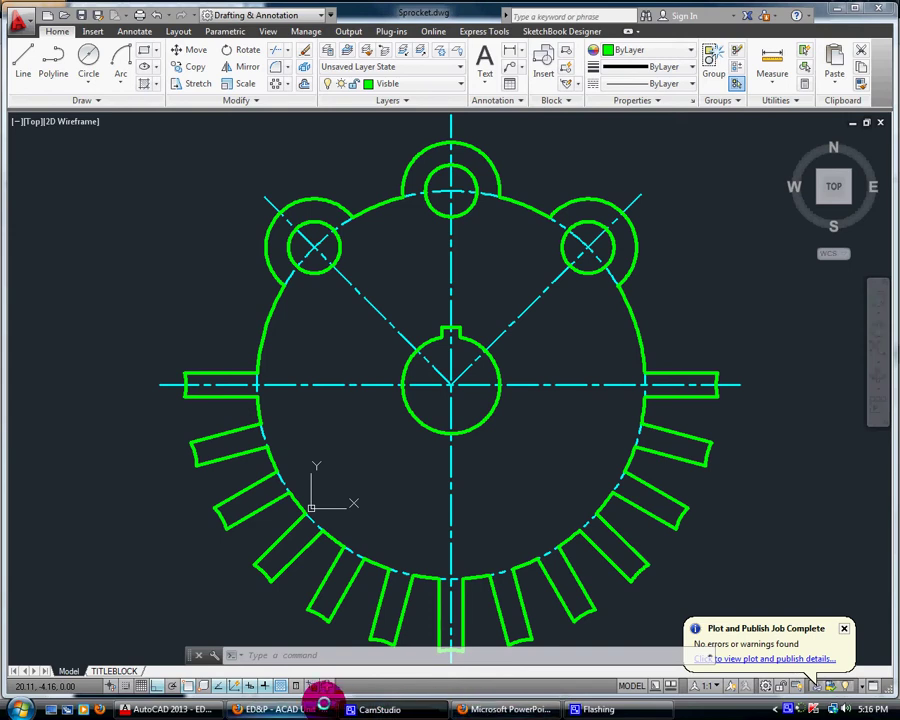
Step: Examine the dimensioned sprocket drawing in the CHS-SPROCKET.pdf browser window and close it to return to AutoCAD
left_click(515, 709)
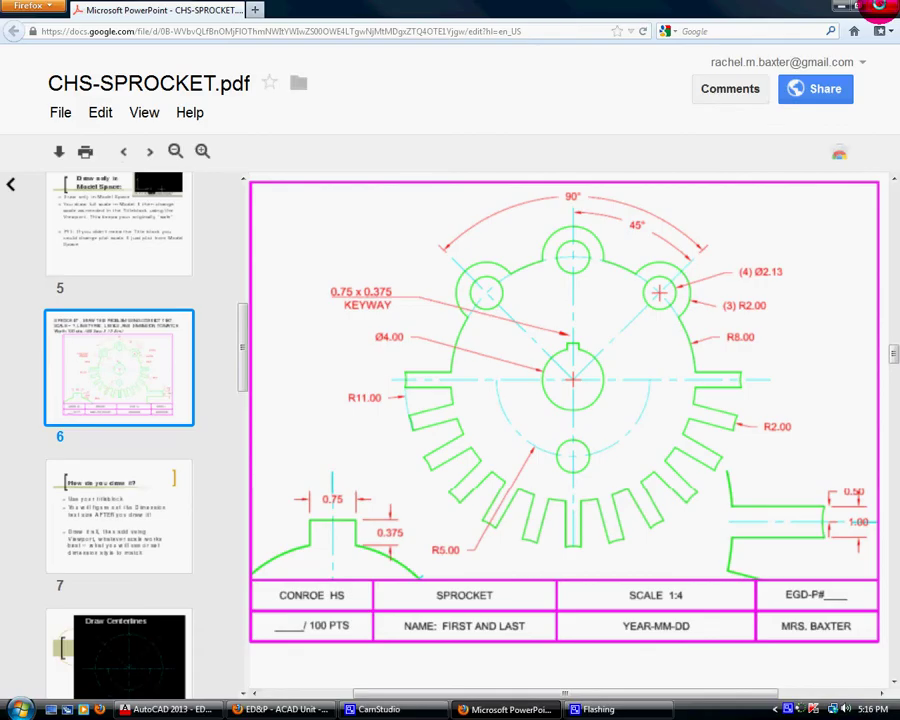
left_click(879, 6)
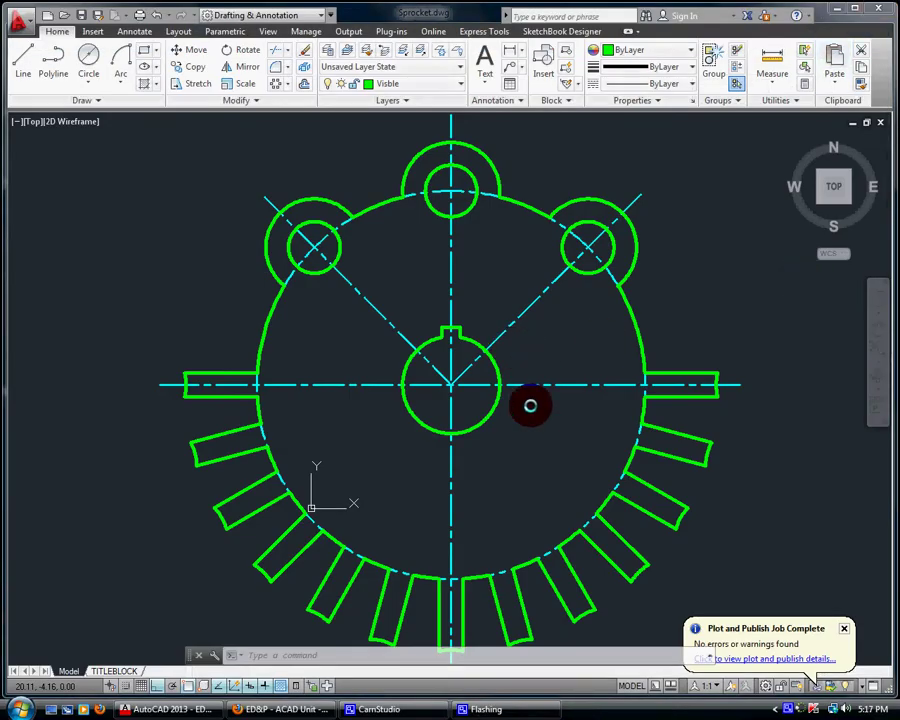
Step: In the TITLEBLOCK layout, make Projection the current layer and set it to not plot
left_click(115, 671)
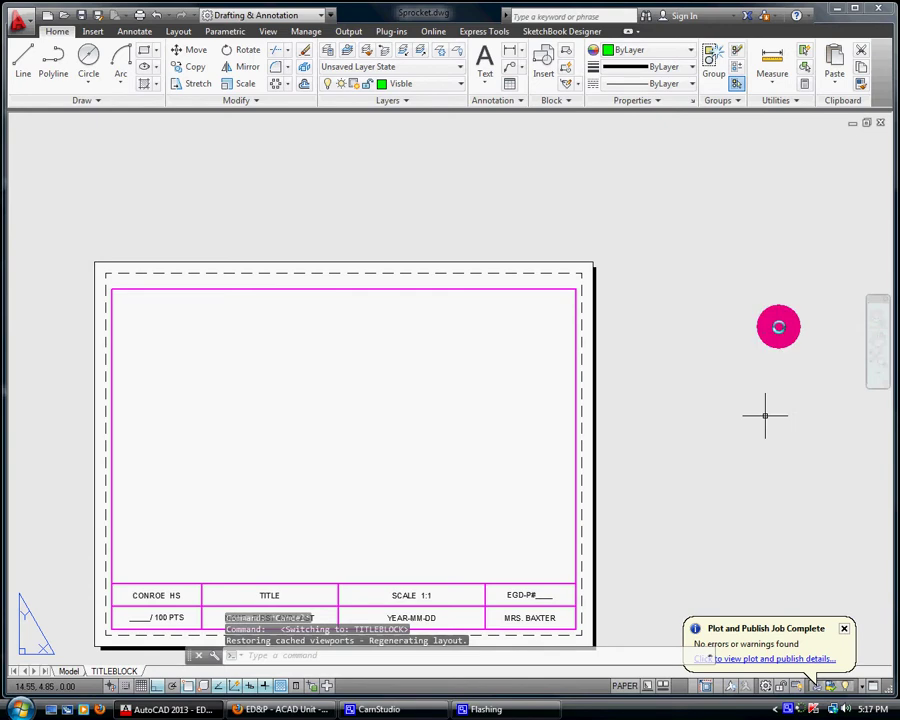
left_click(406, 84)
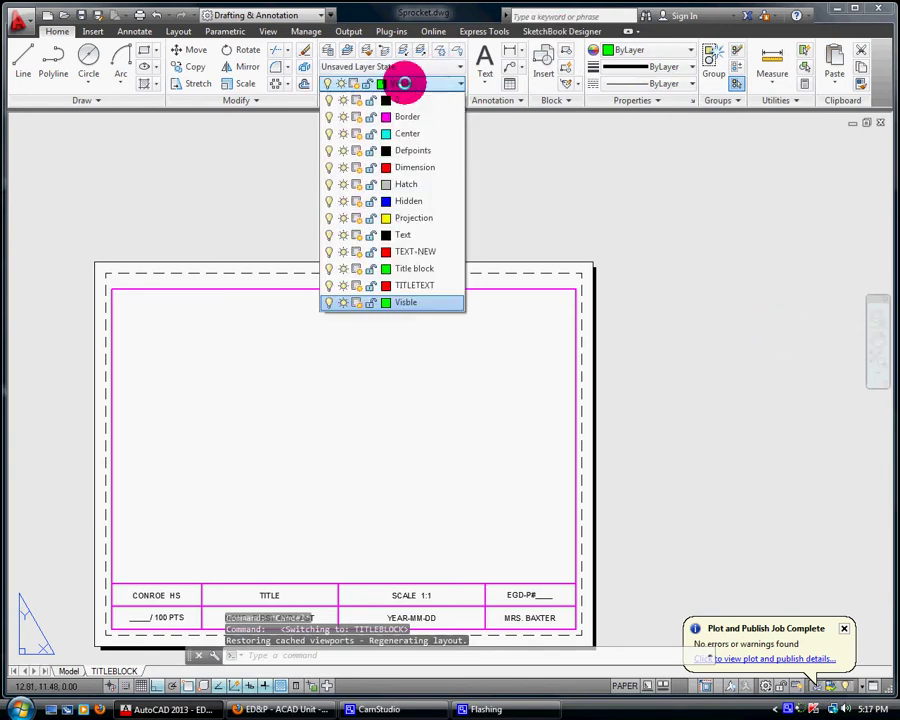
left_click(427, 217)
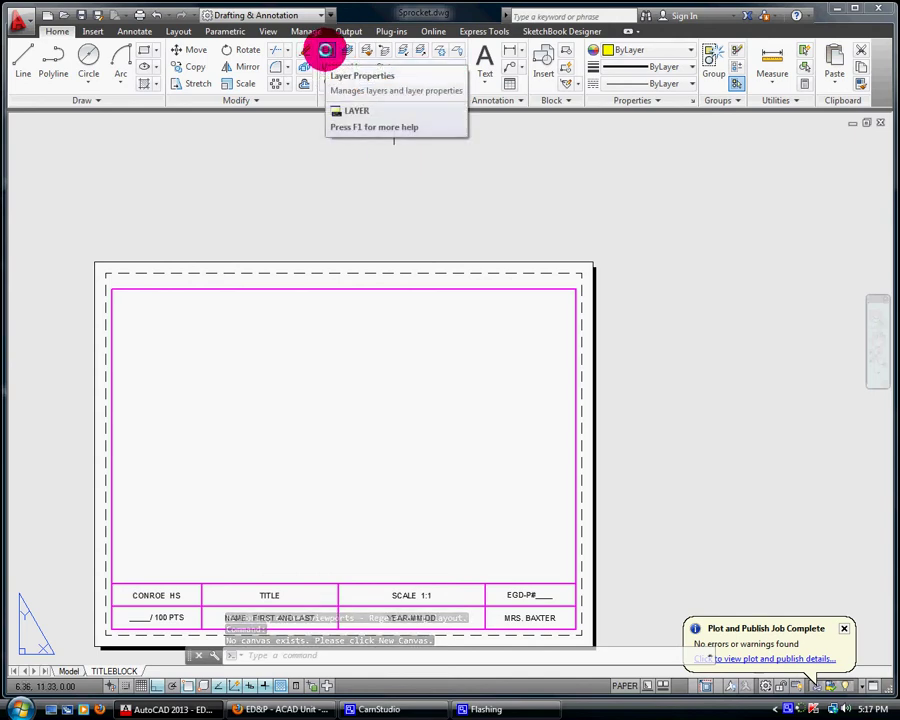
left_click(324, 50)
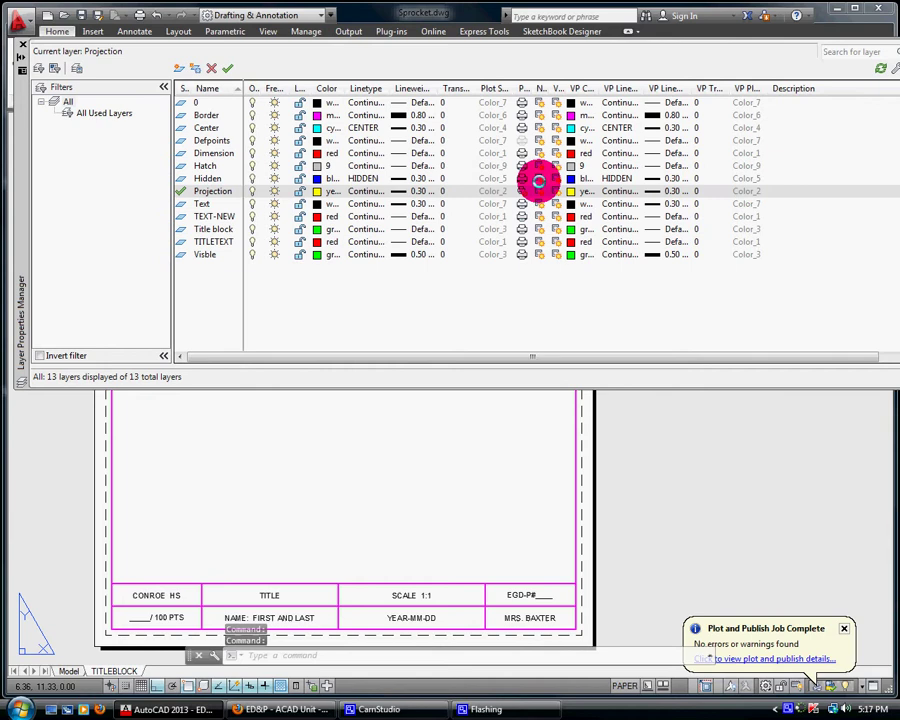
left_click(523, 192)
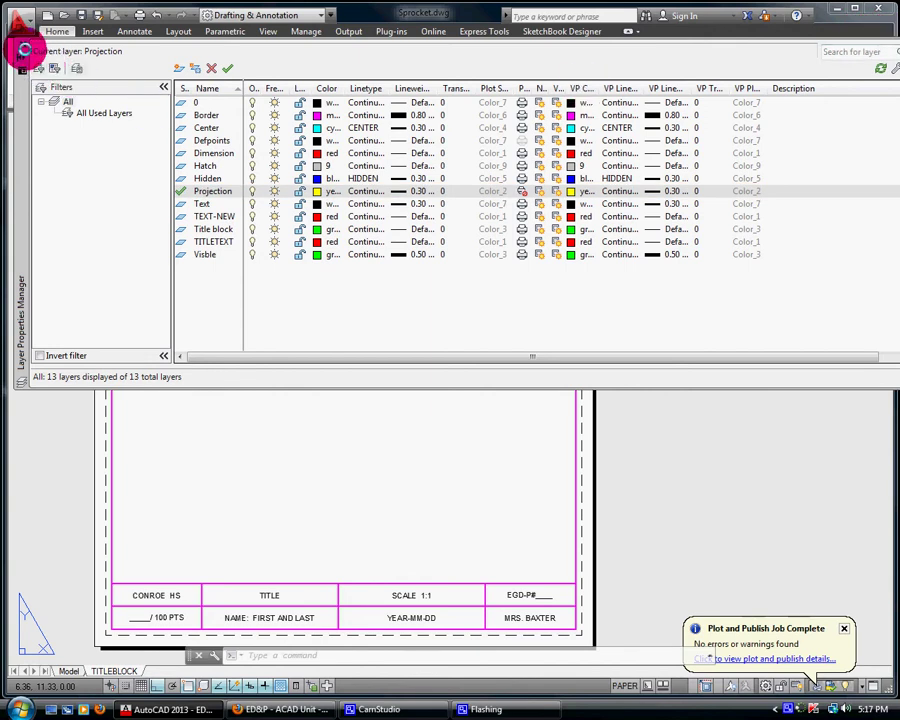
left_click(22, 47)
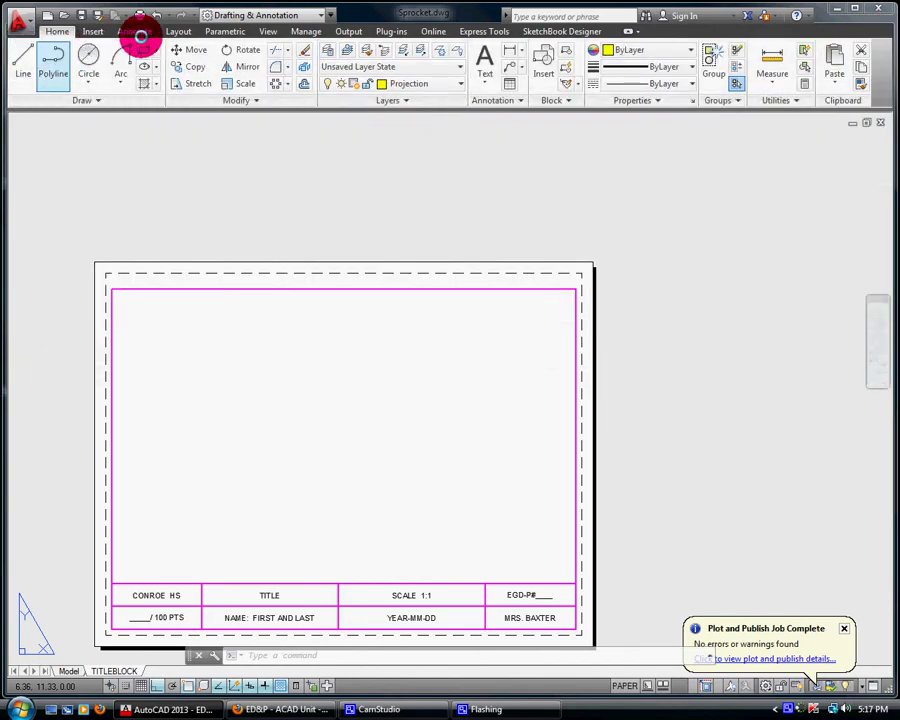
Step: Create a rectangular viewport filling the empty drawing area of the border above the title block rows
left_click(168, 31)
left_click(97, 70)
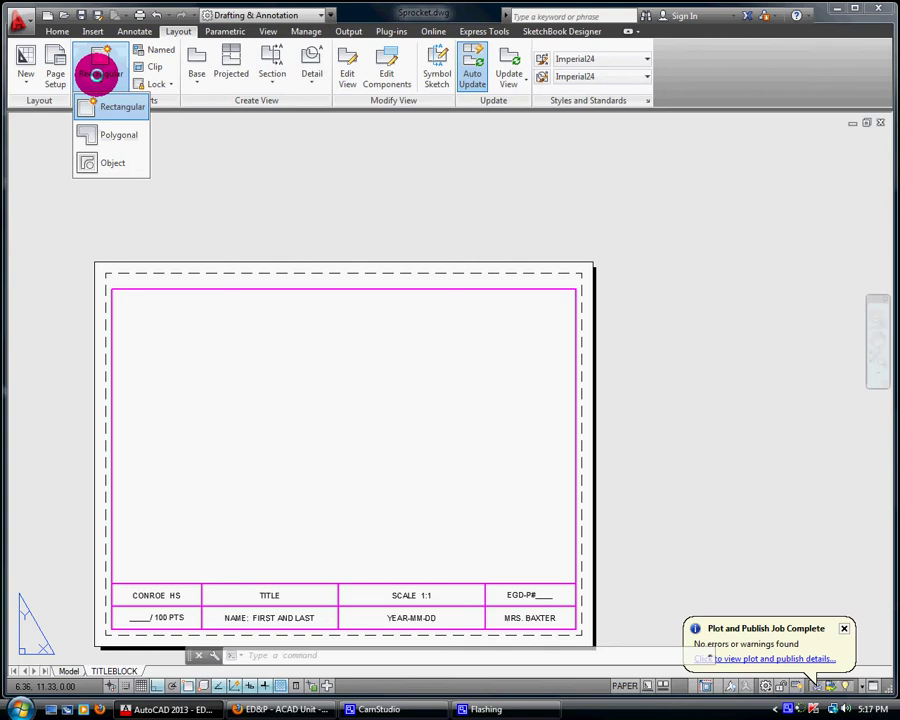
left_click(109, 111)
left_click(112, 290)
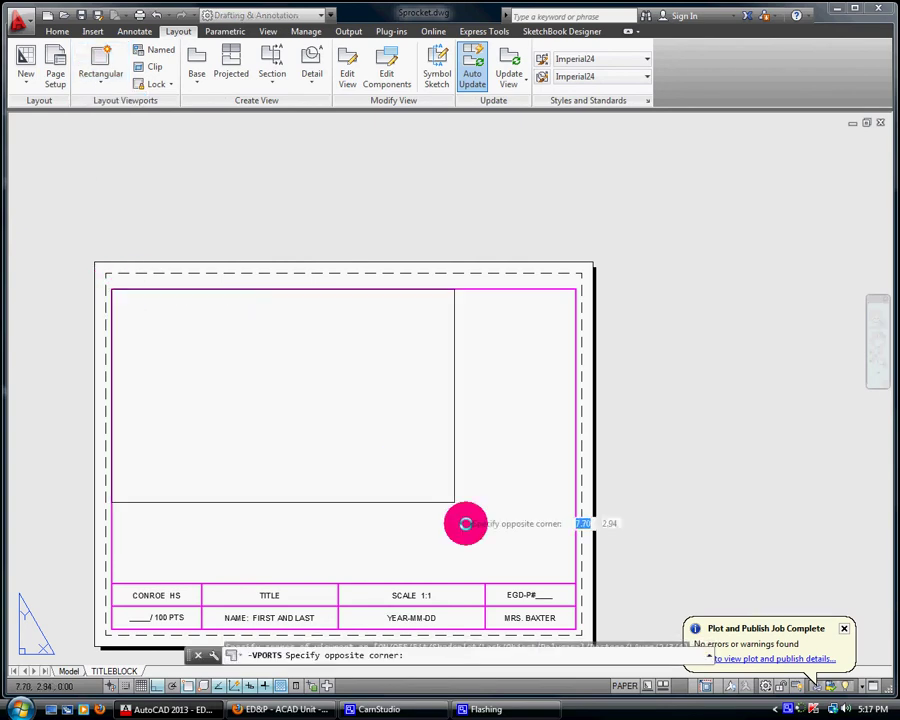
left_click(575, 582)
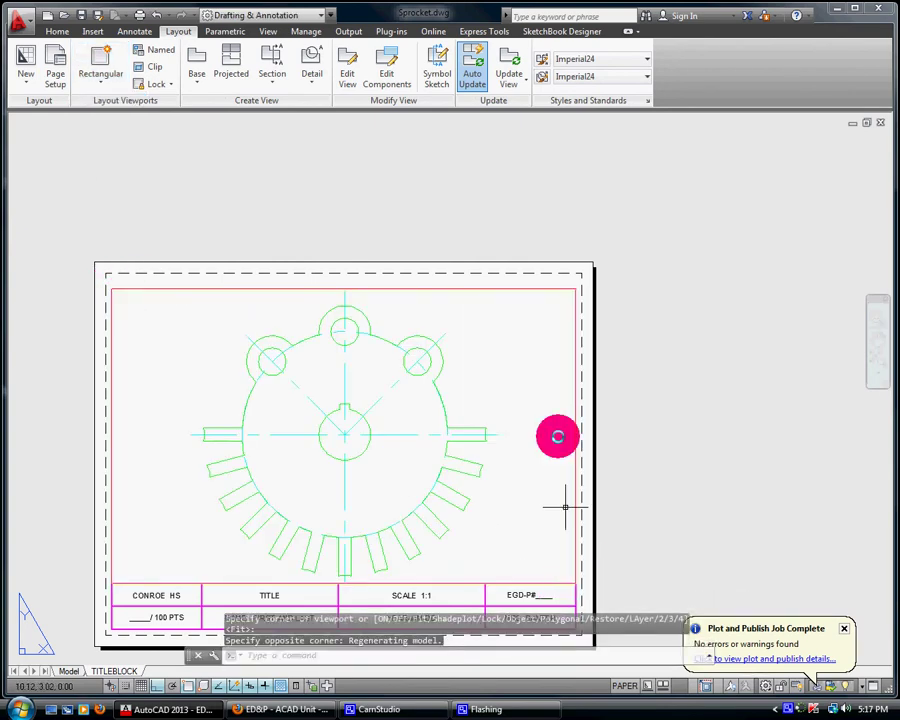
Step: Add a custom 1:4 scale to the drawing's scale list, with 1 paper unit equal to 4 drawing units
left_click(403, 290)
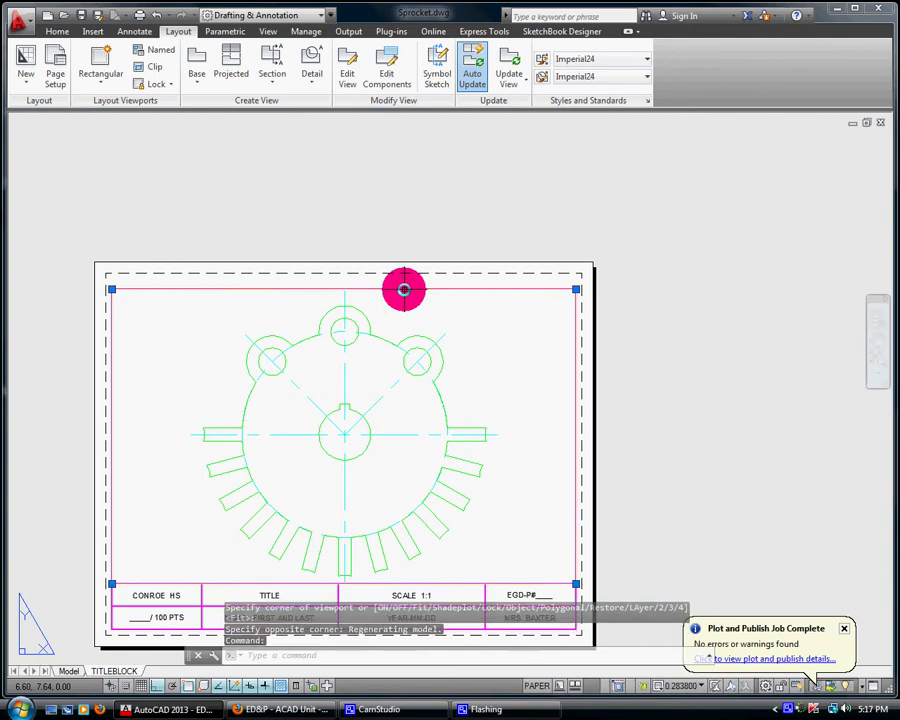
left_click(693, 686)
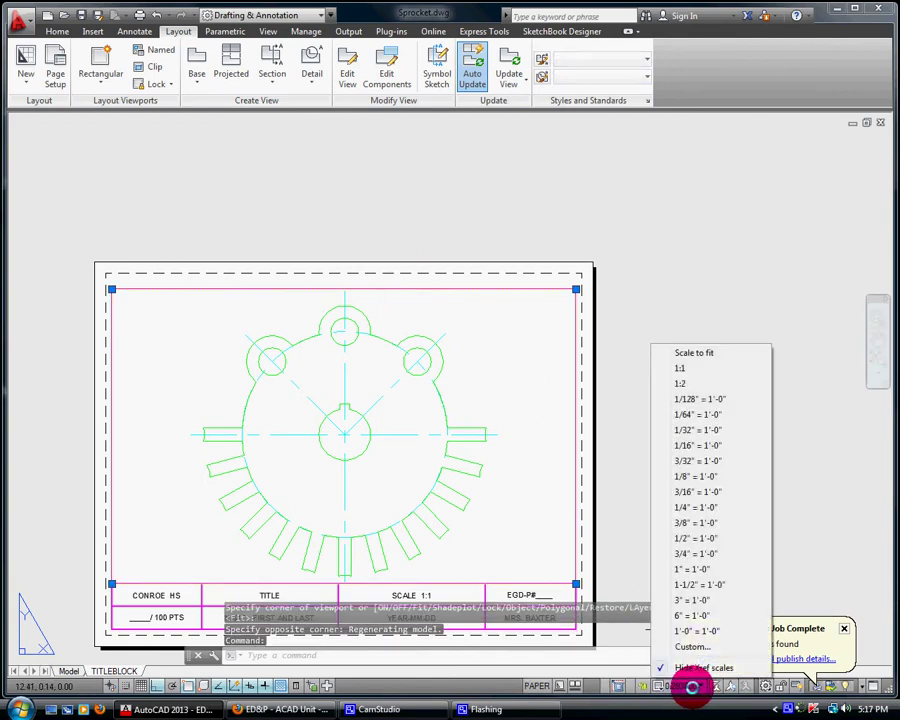
left_click(691, 646)
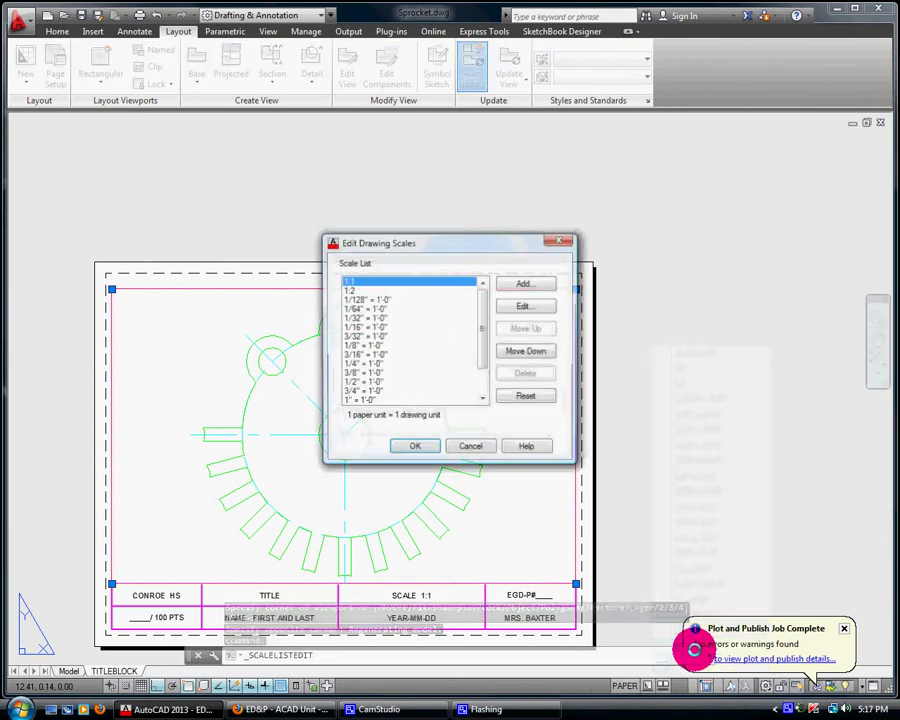
left_click(525, 284)
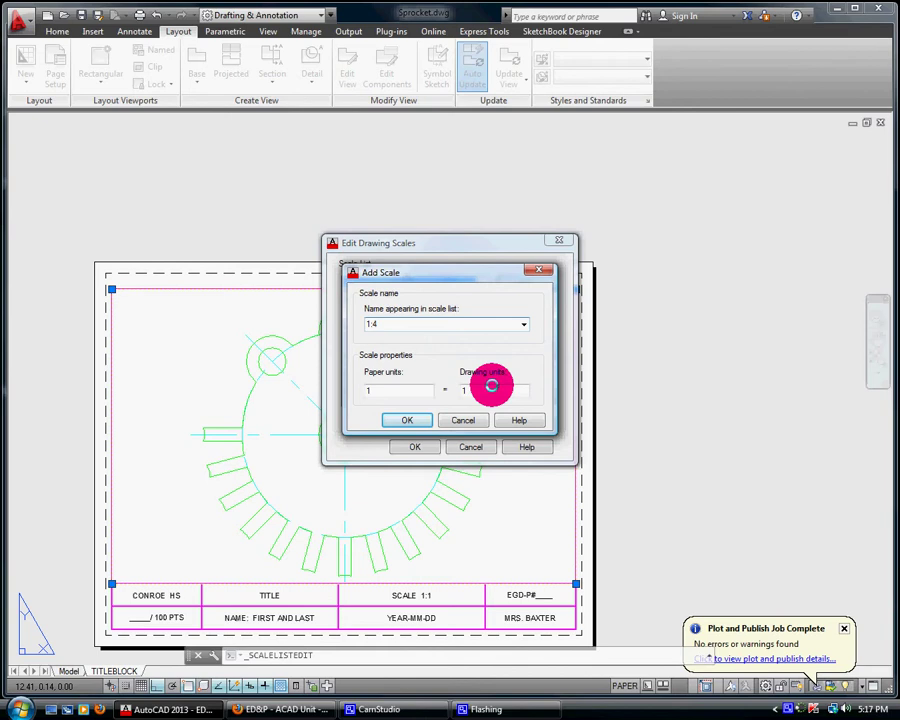
double_click(480, 389)
type("4")
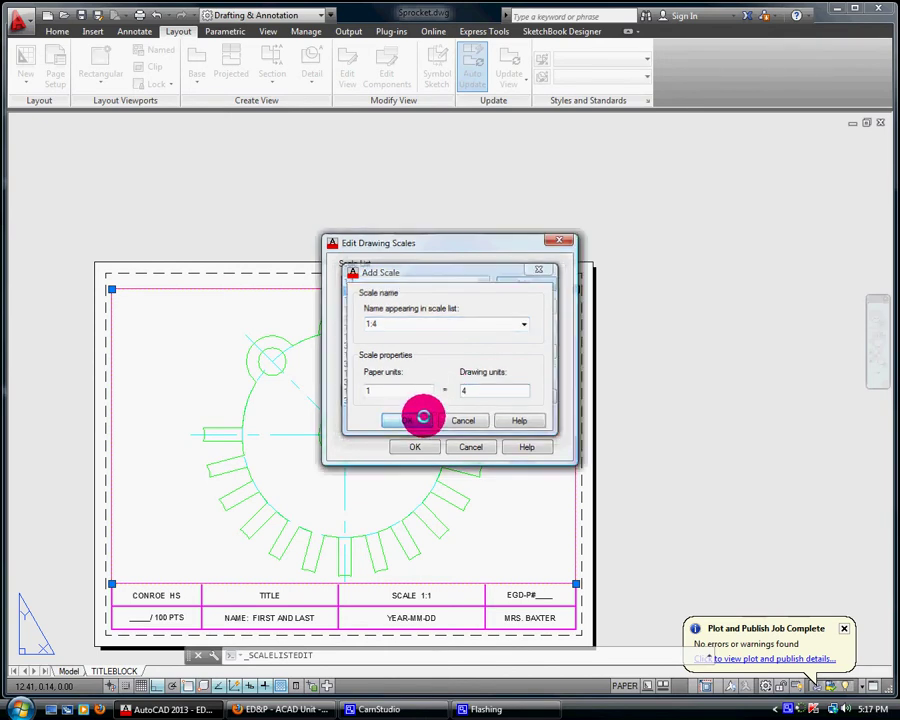
left_click(420, 418)
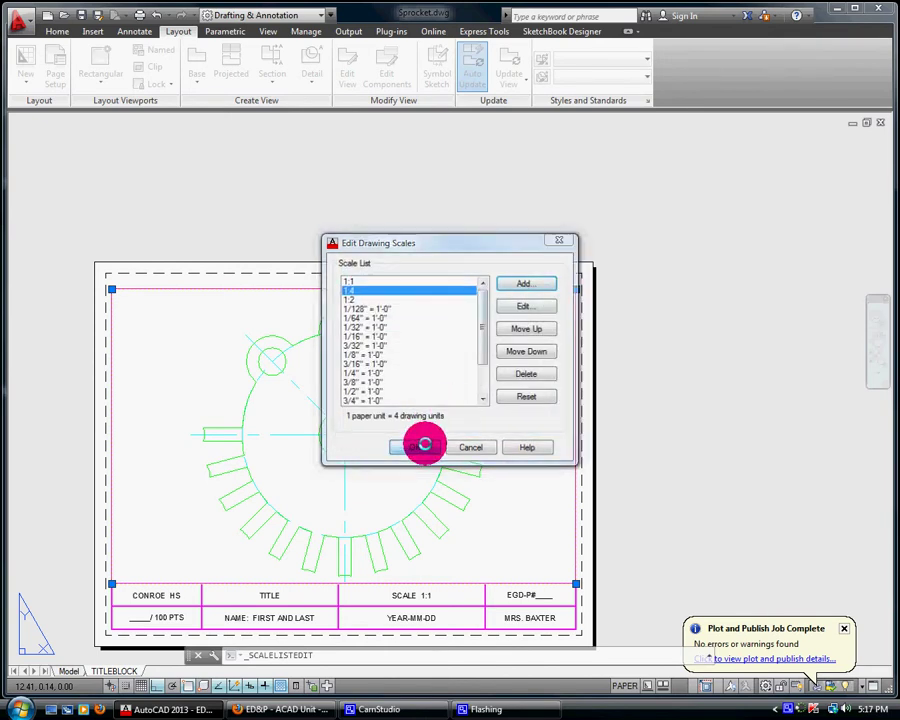
left_click(427, 446)
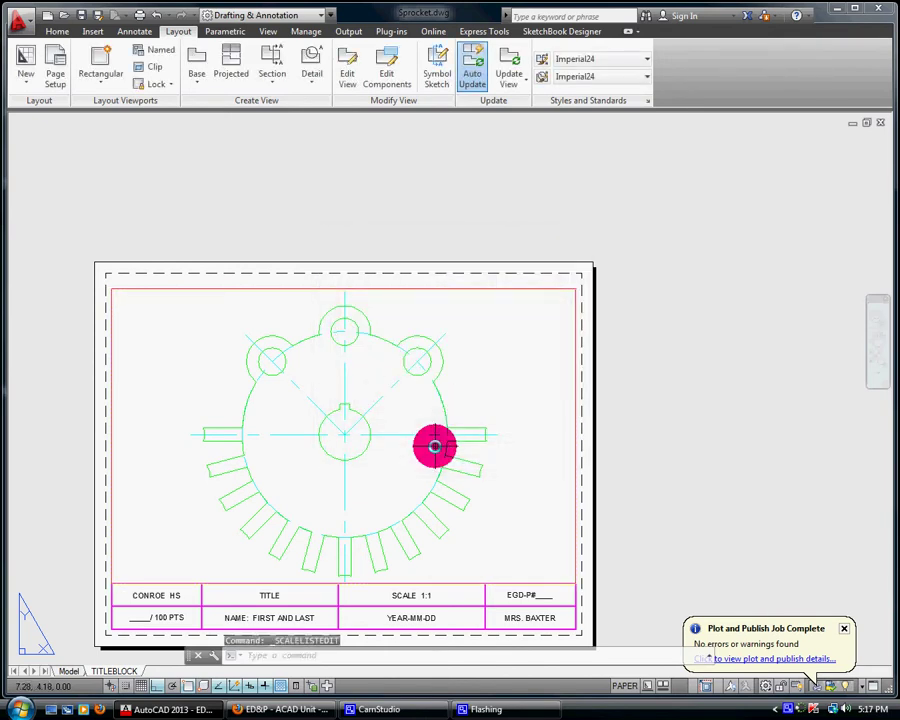
Step: Set the large sprocket viewport's scale to 1:4 and clear the selection
left_click(481, 290)
left_click(689, 684)
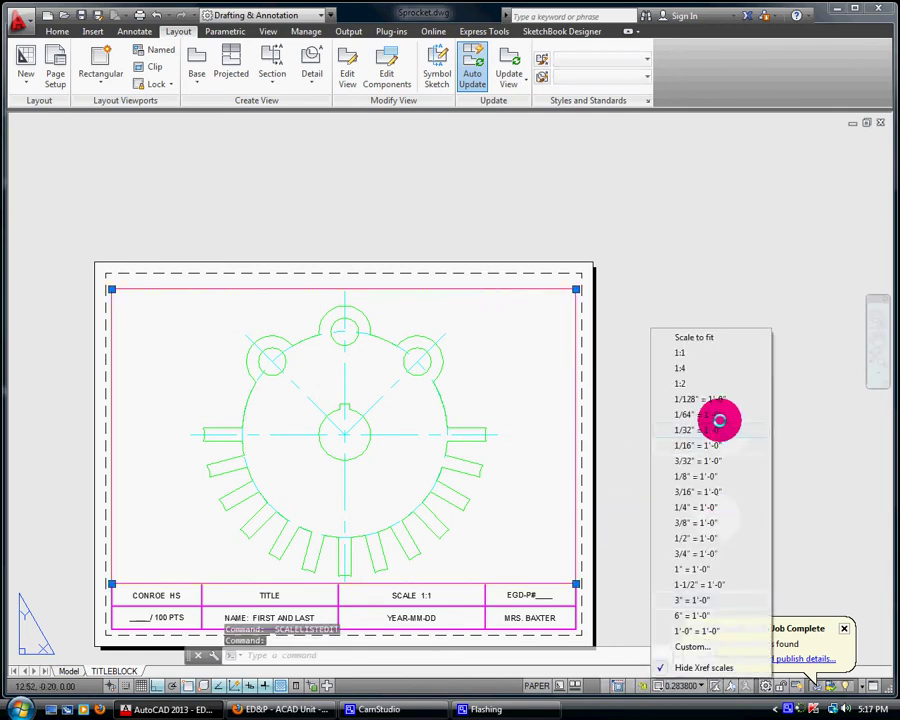
left_click(698, 375)
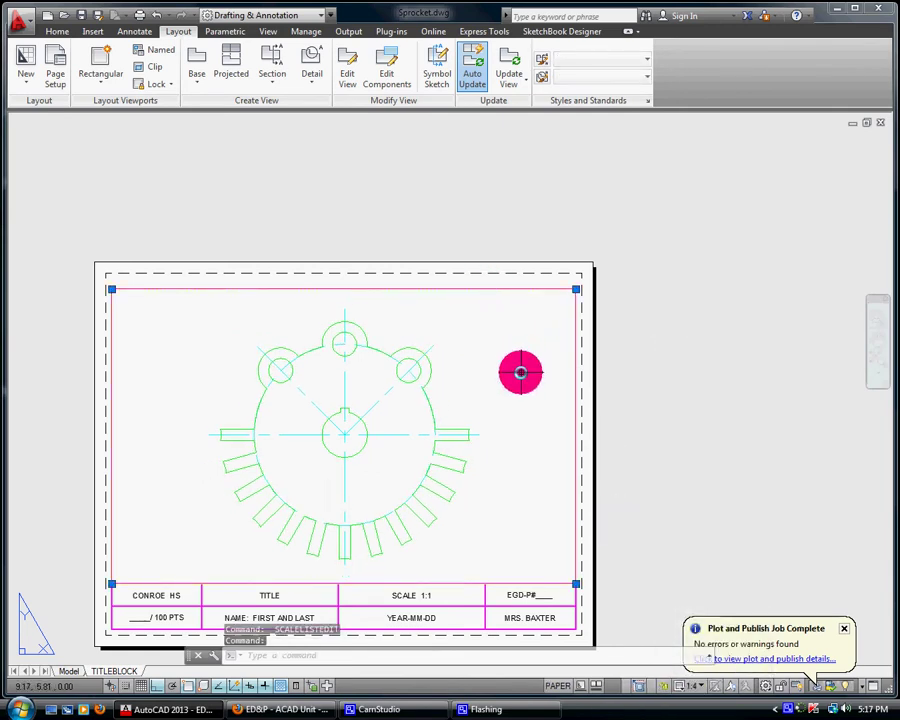
key("Escape")
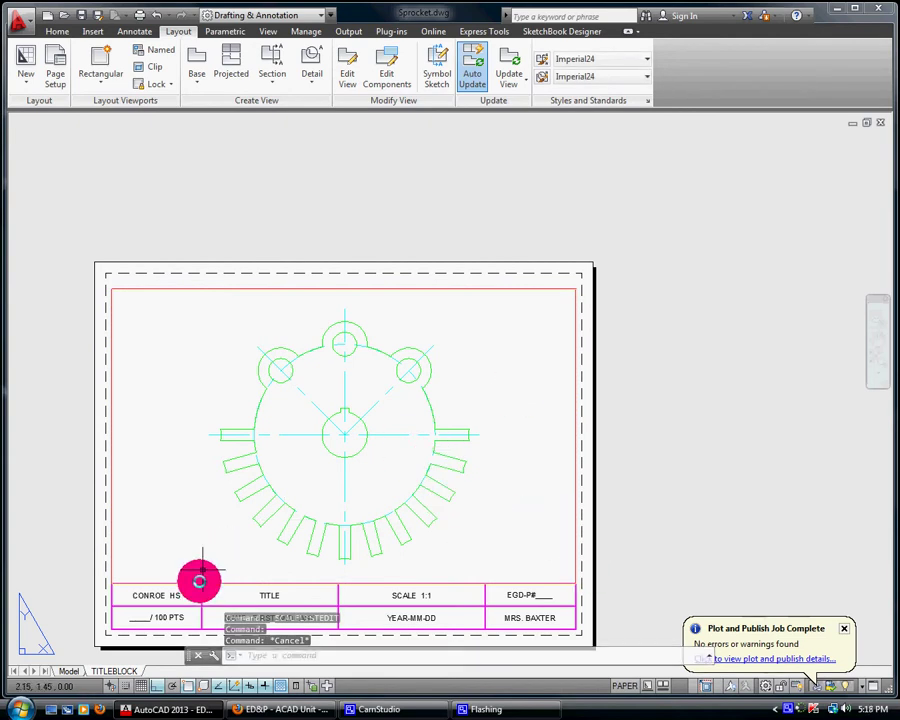
Step: Check the sprocket in model space, then add a small rectangular viewport in the border's lower-left corner on the TITLEBLOCK layout
left_click(76, 668)
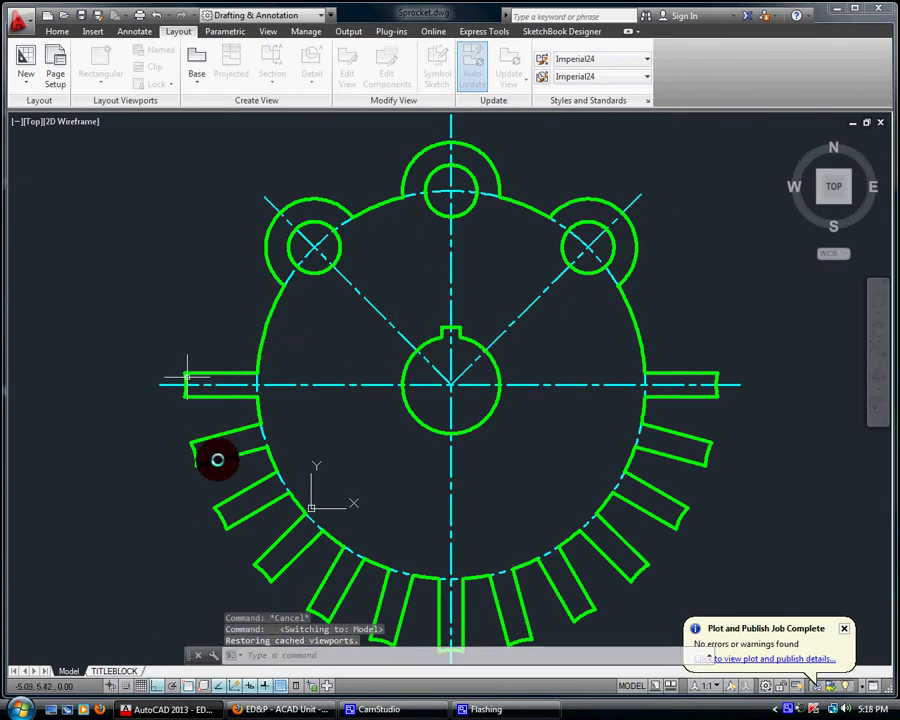
left_click(116, 672)
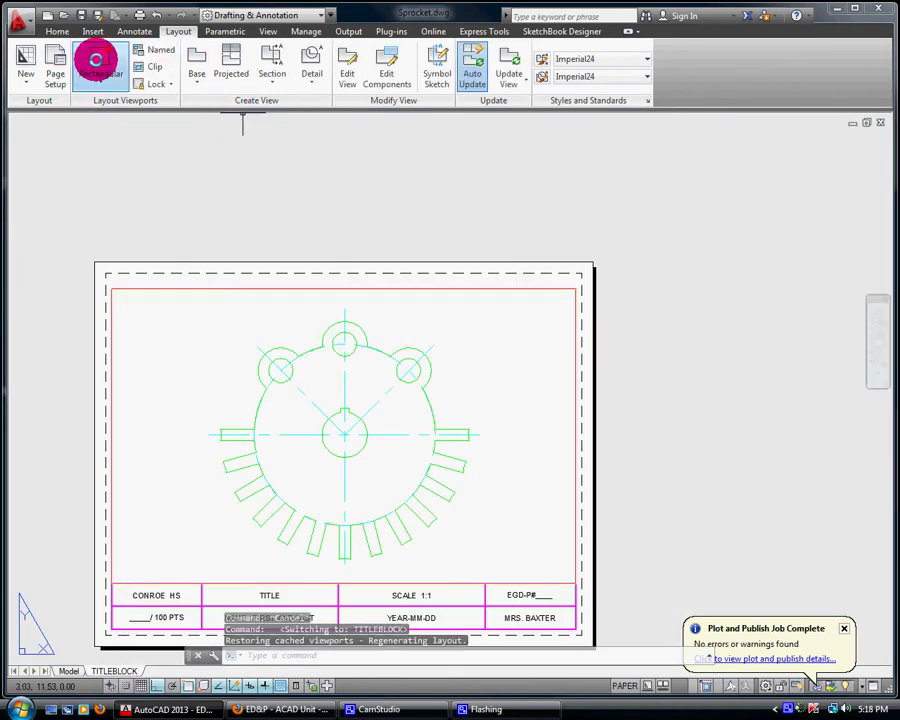
left_click(100, 82)
left_click(96, 100)
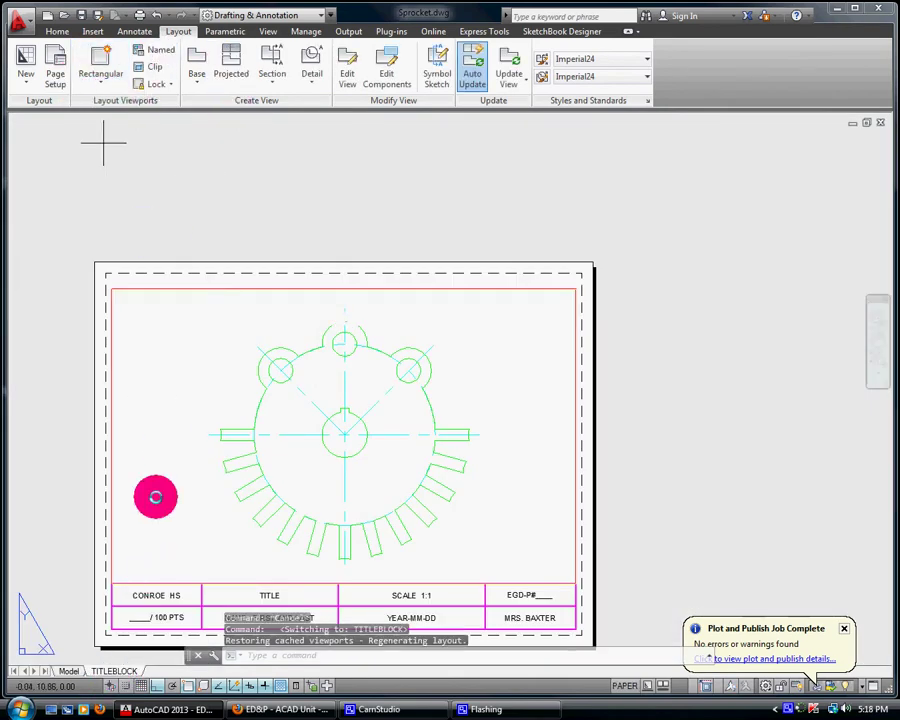
left_click(112, 582)
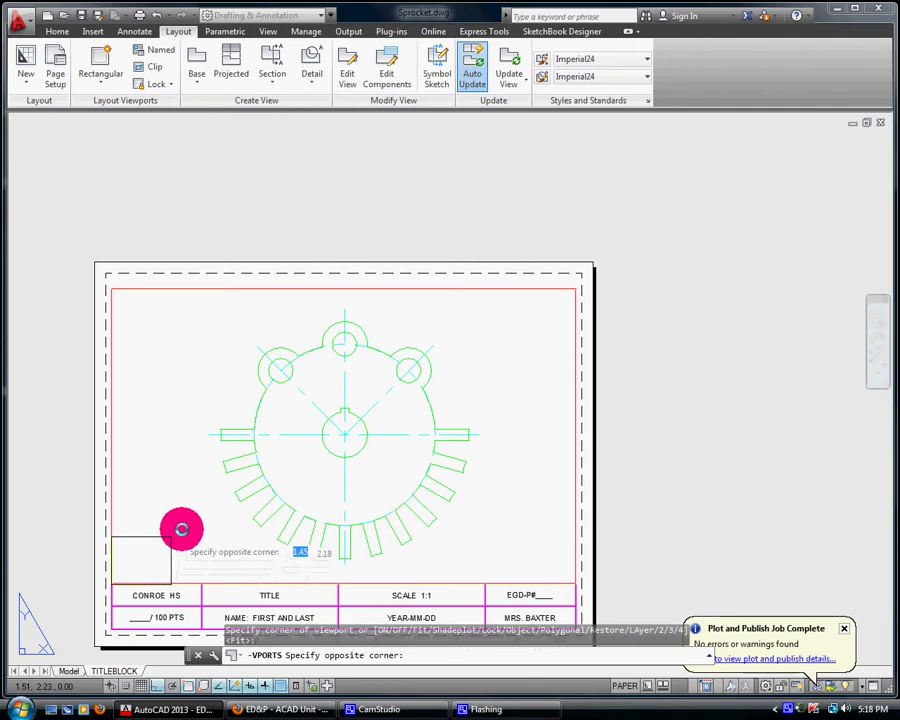
left_click(229, 498)
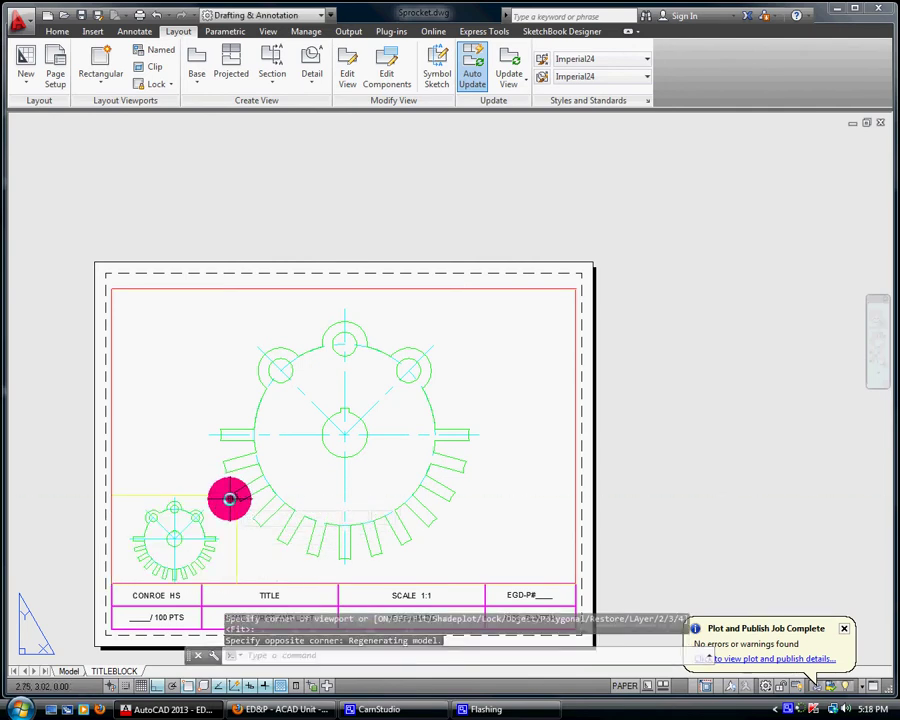
Step: Set the small lower-left viewport's scale to 1:1 and clear the selection
left_click(206, 494)
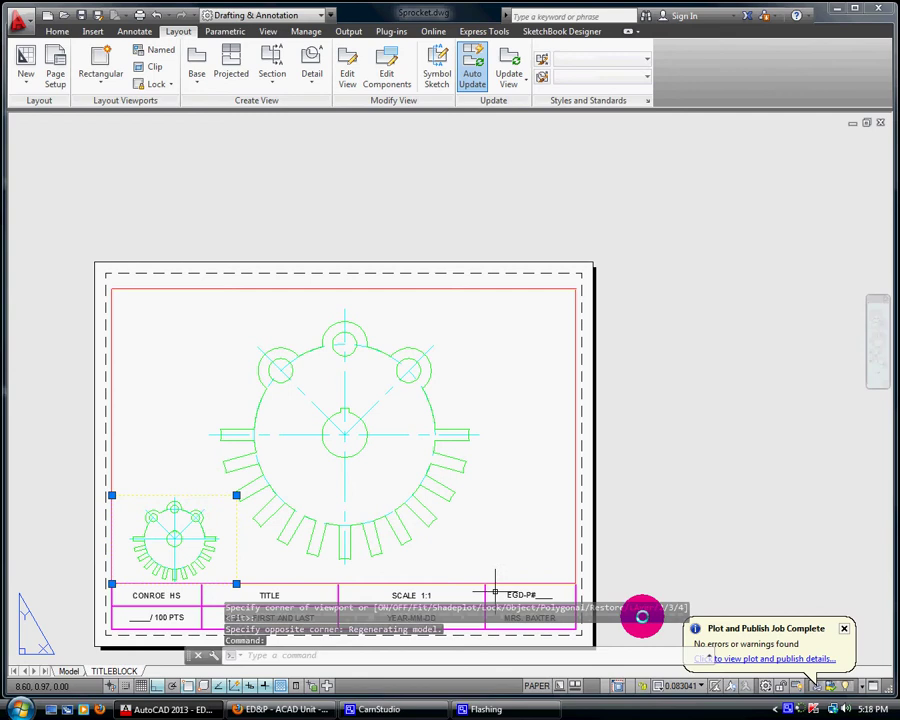
left_click(684, 685)
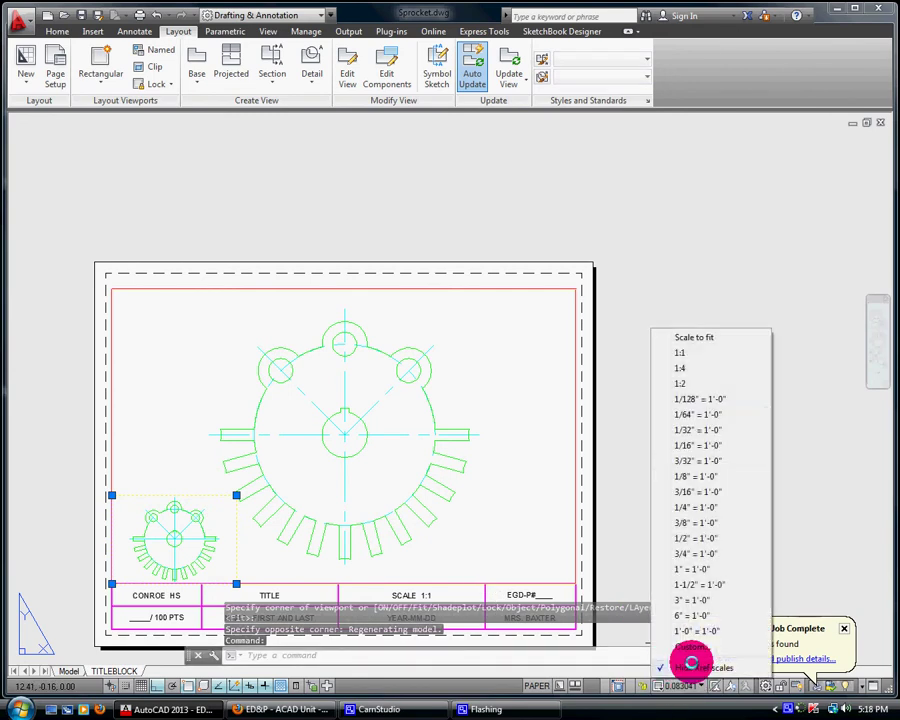
left_click(691, 356)
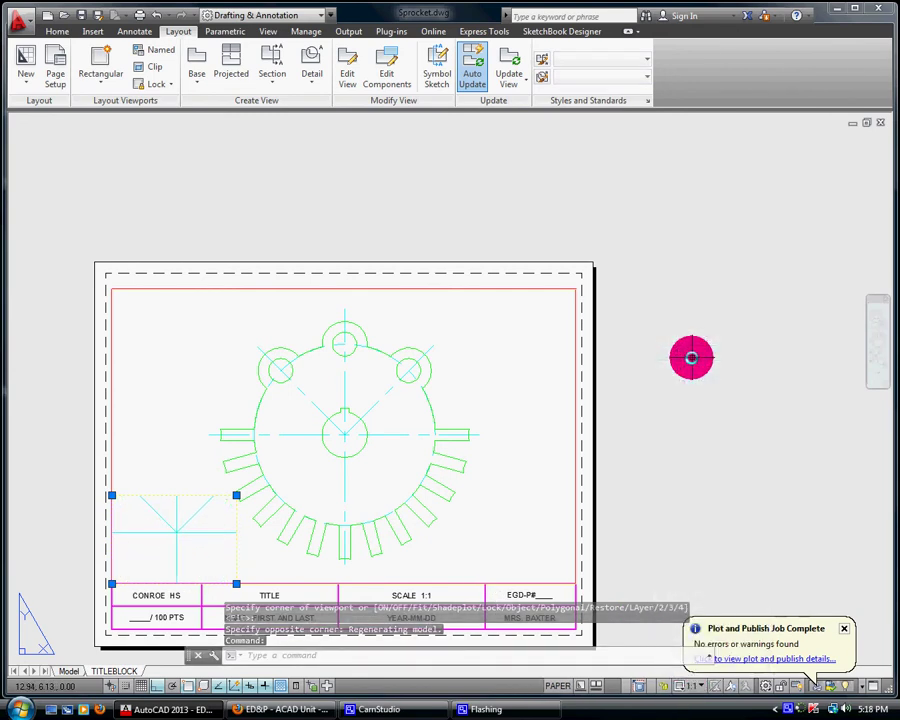
key("Escape")
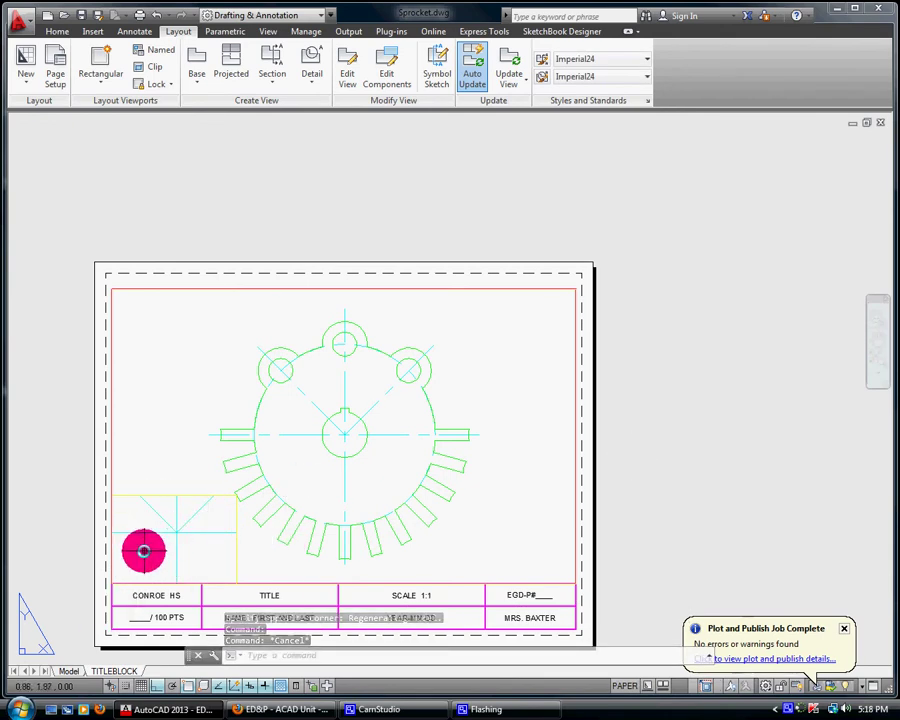
Step: Pan the model inside the small lower-left viewport so it frames the keyway detail, and return to paper space
double_click(144, 551)
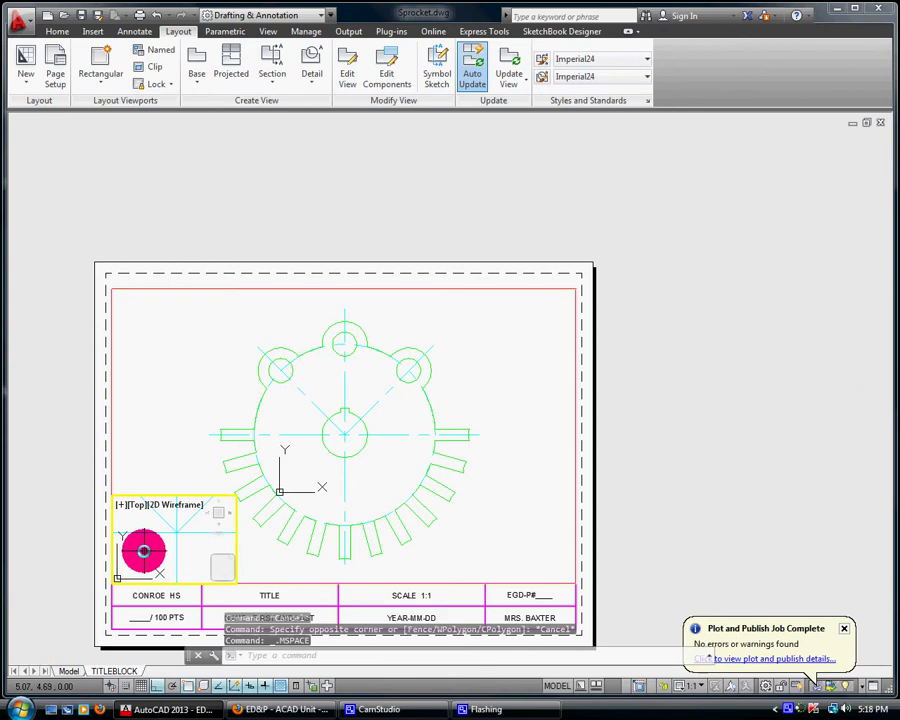
right_click(177, 532)
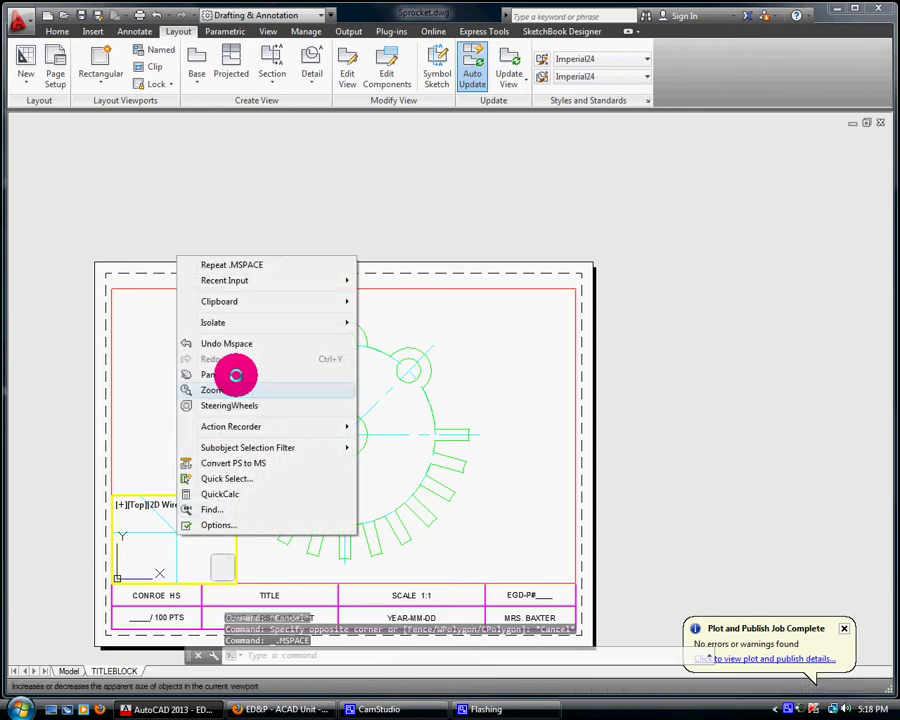
left_click(237, 373)
mouse_move(197, 568)
left_mouse_down()
mouse_move(179, 538)
mouse_move(141, 617)
mouse_move(181, 538)
mouse_move(203, 550)
left_mouse_up()
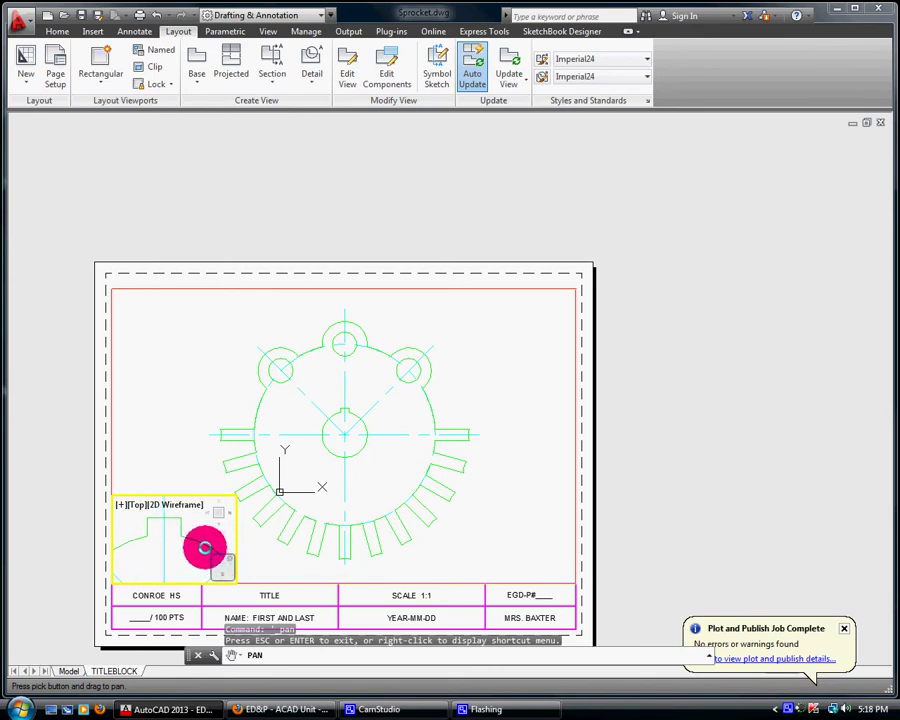
right_click(207, 545)
left_click(225, 553)
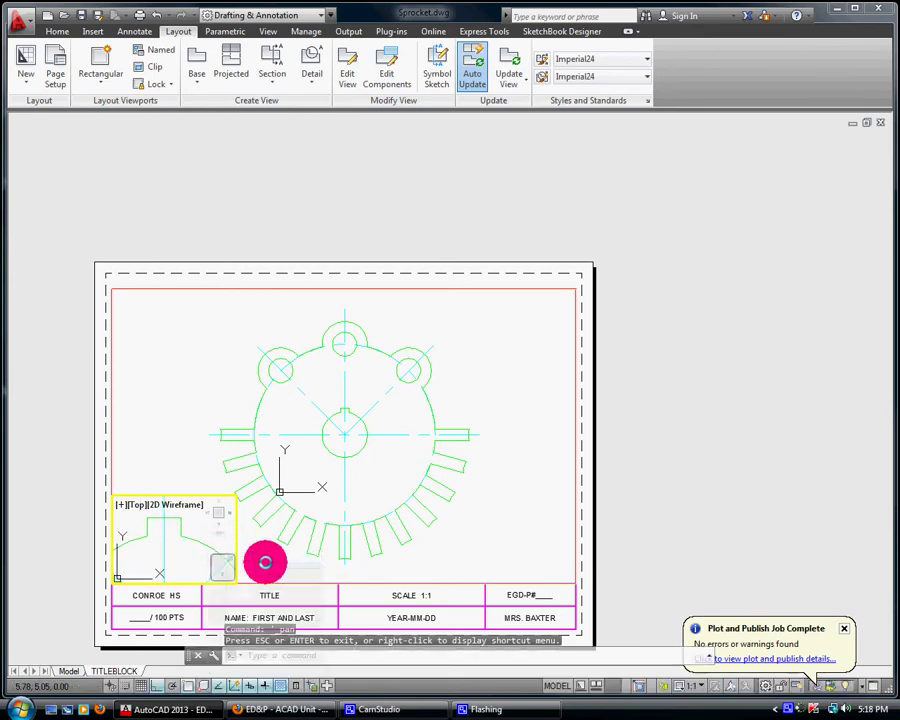
double_click(51, 418)
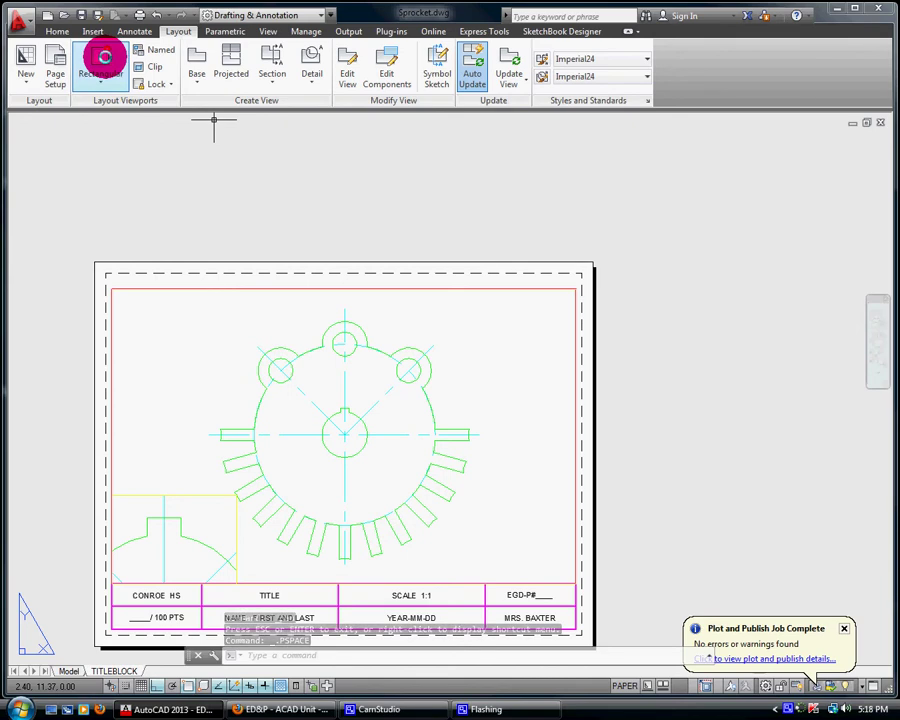
Step: Add a small rectangular viewport in the lower-right corner of the border, just above the title block
left_click(100, 75)
left_click(90, 102)
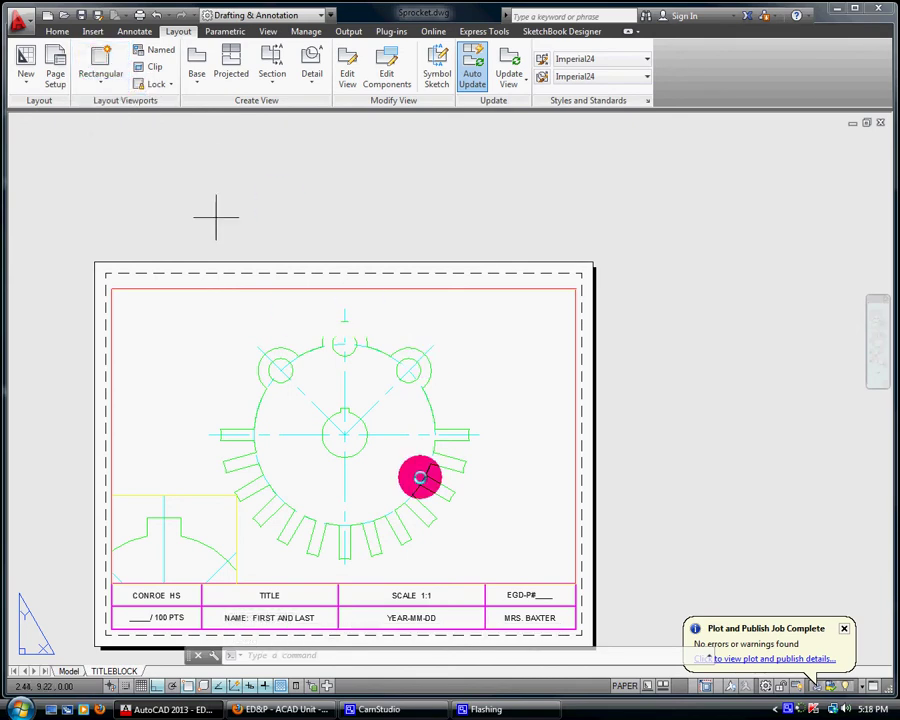
left_click(578, 583)
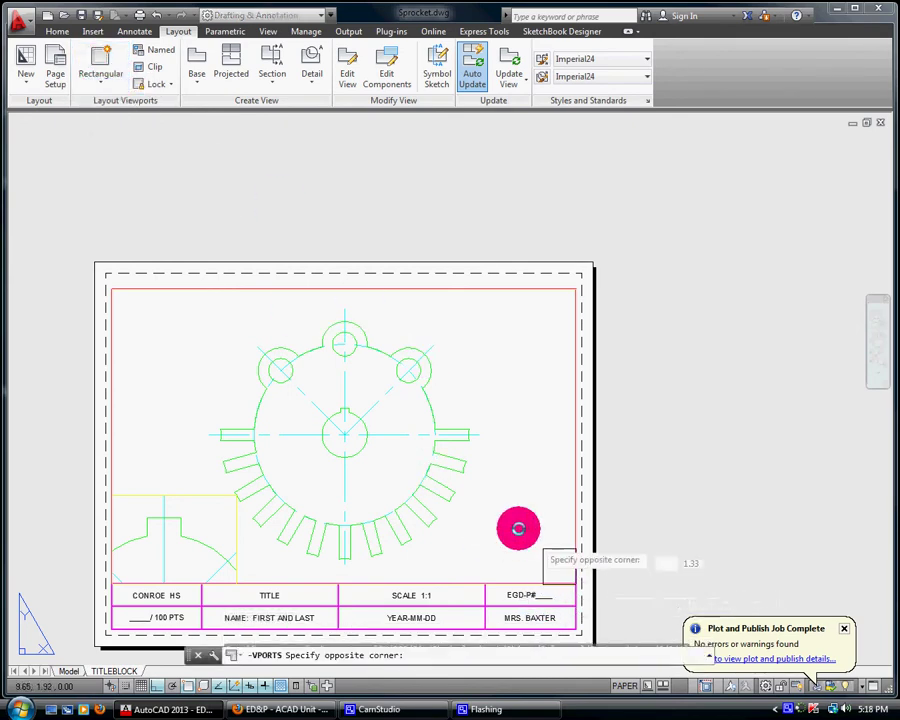
left_click(459, 496)
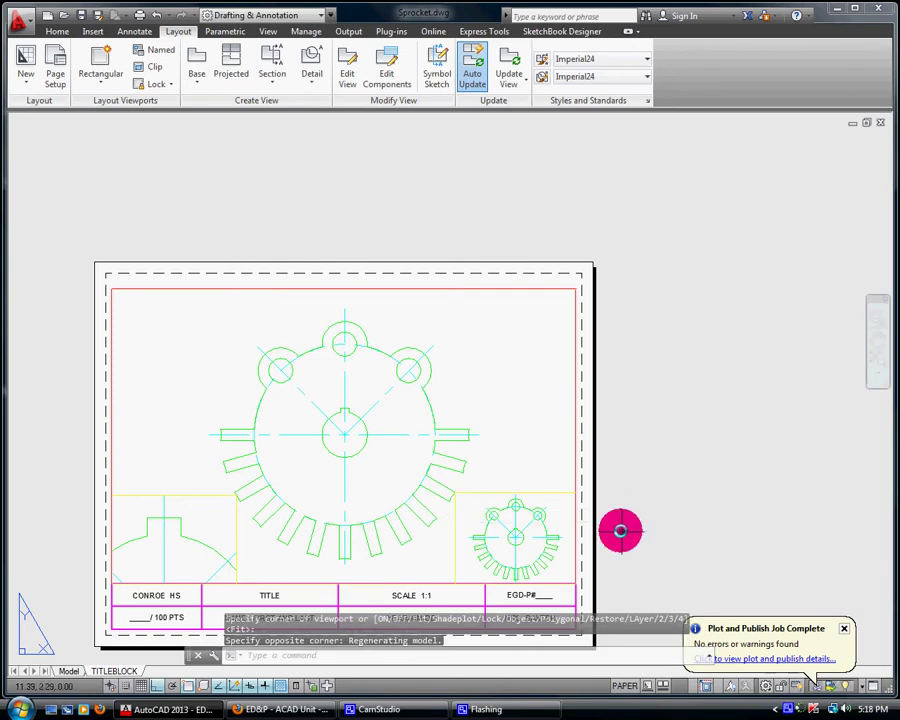
Step: Set the small lower-right viewport's scale to 1:2 and clear the selection
left_click(570, 491)
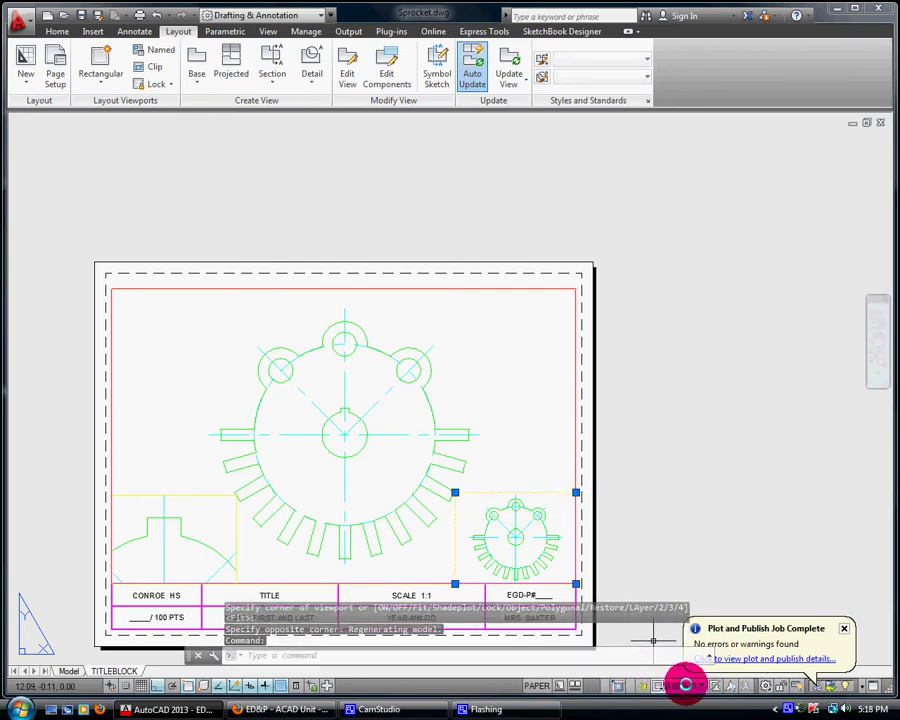
left_click(684, 685)
left_click(723, 378)
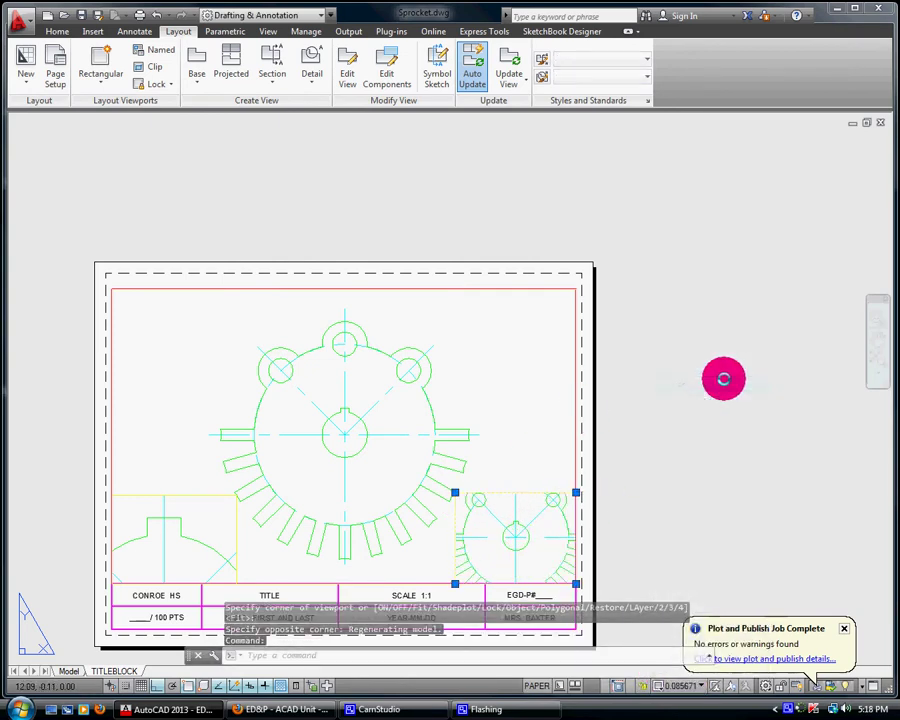
key("Escape")
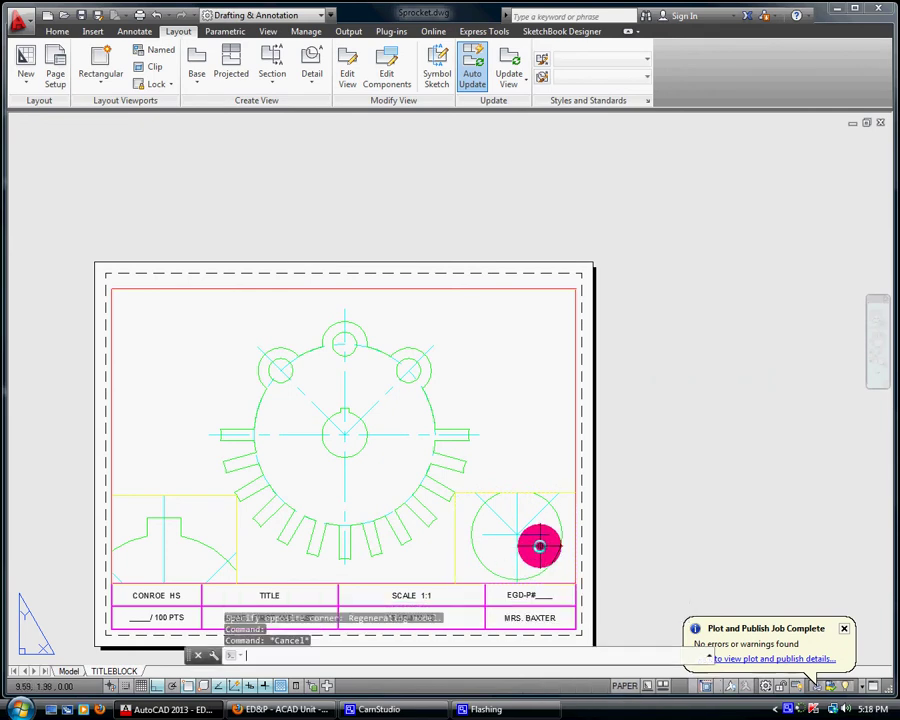
Step: Pan the model inside the small lower-right viewport so it frames the sprocket's right-hand horizontal tooth, and return to paper space
double_click(548, 529)
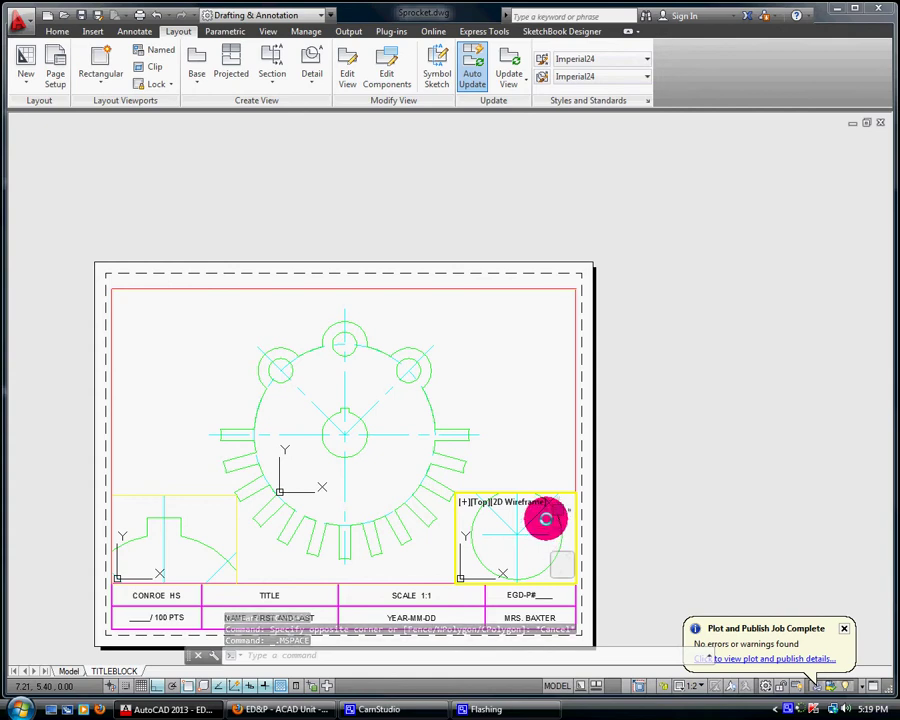
right_click(534, 532)
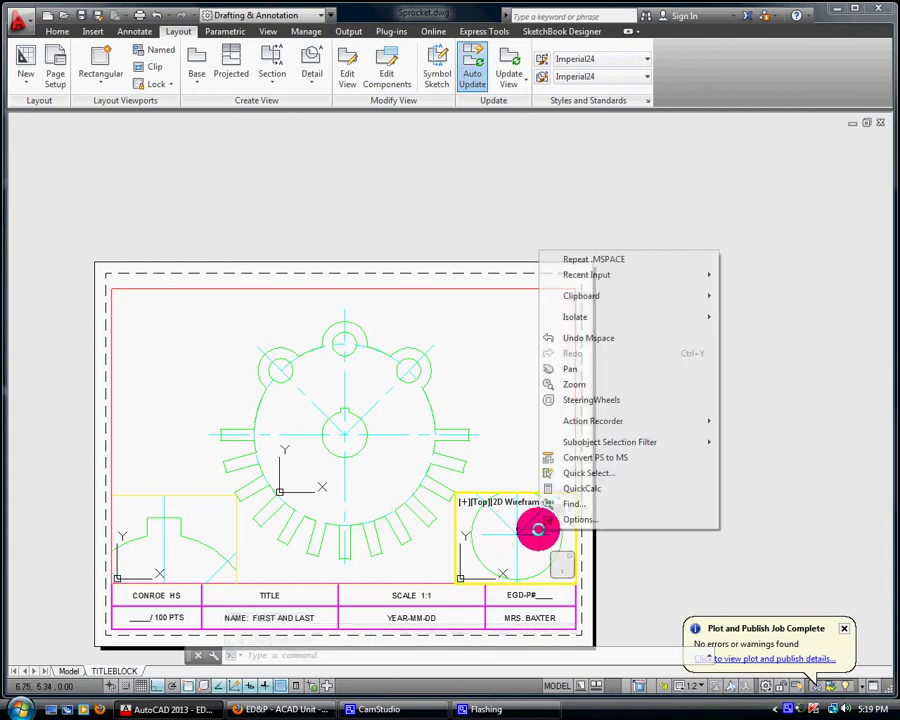
left_click(594, 368)
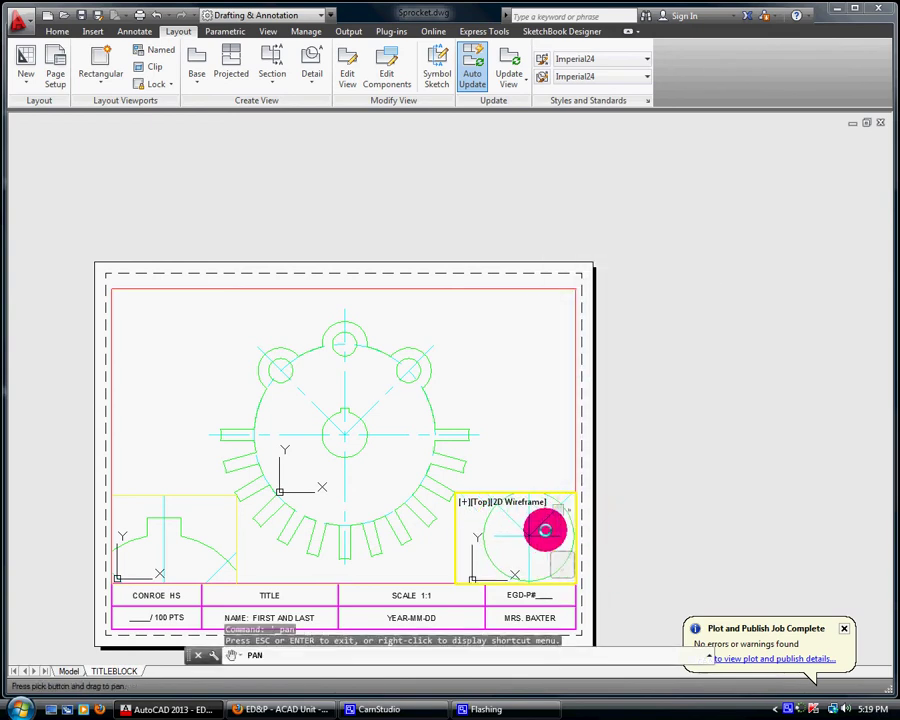
left_click_drag(546, 528, 496, 526)
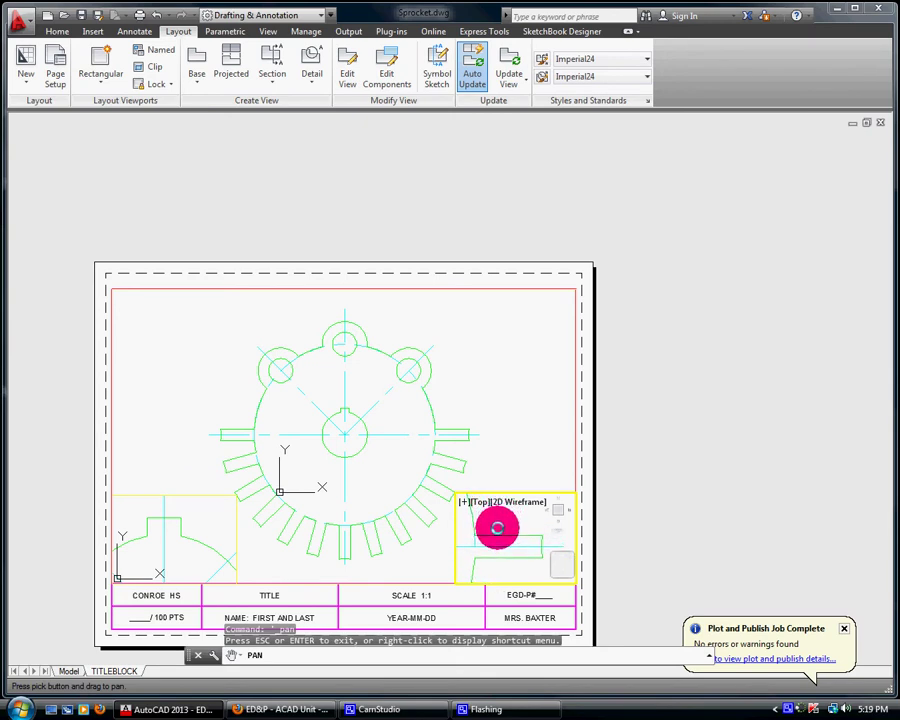
right_click(520, 530)
left_click(536, 538)
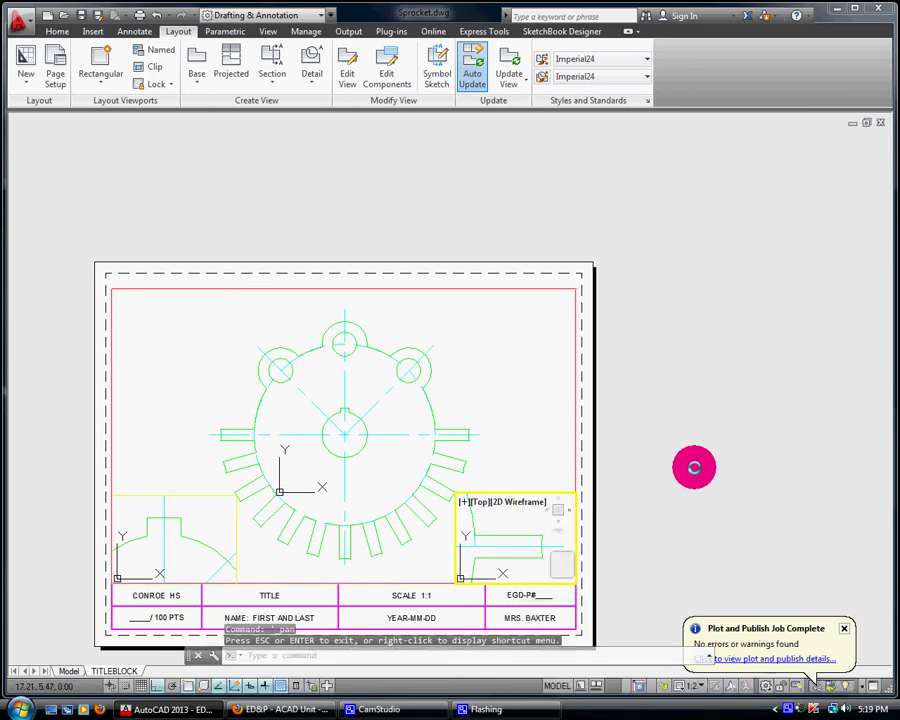
double_click(694, 467)
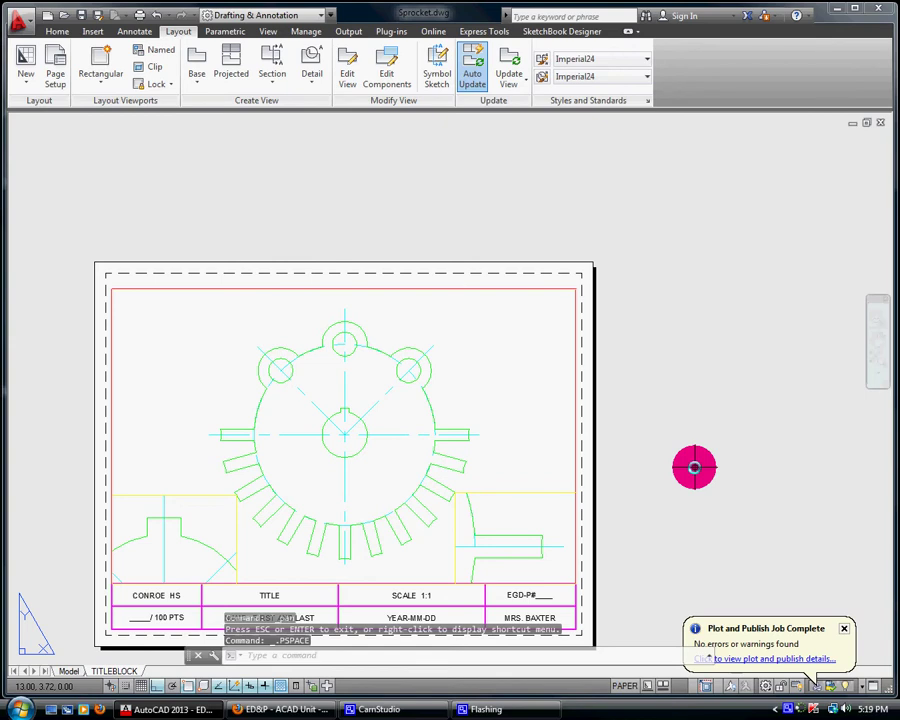
Step: Set the global linetype scale (LTSCALE) to 0.5 for the centerlines
left_click(488, 338)
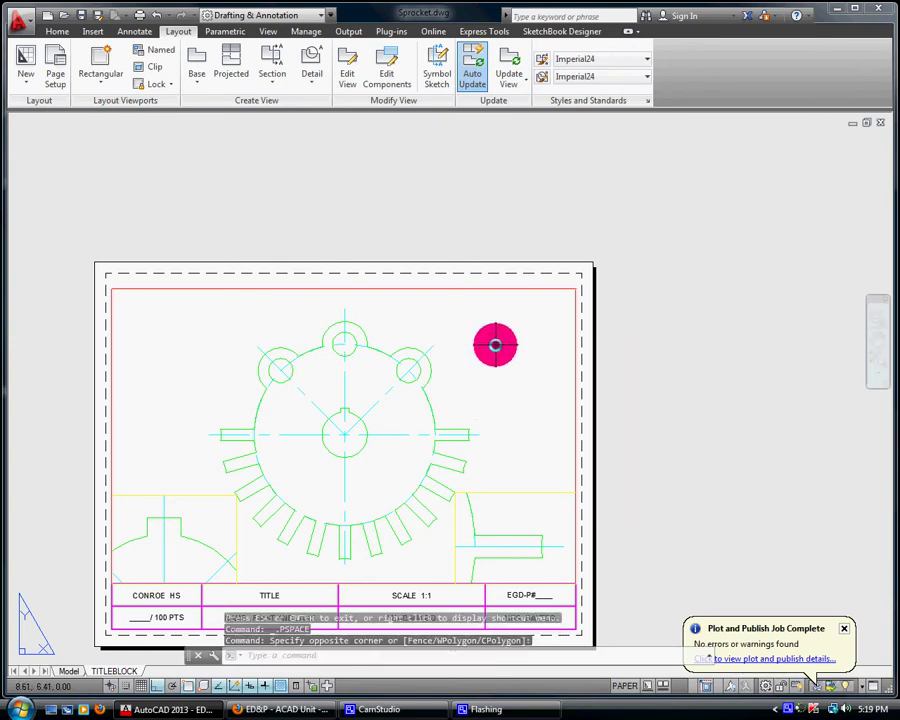
key("Escape")
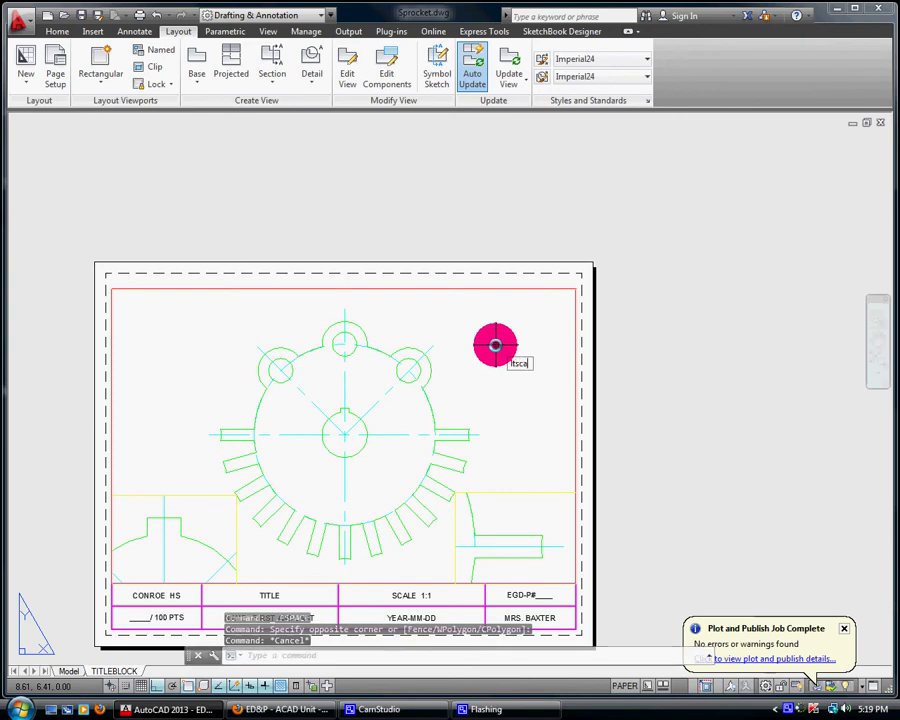
key("Return")
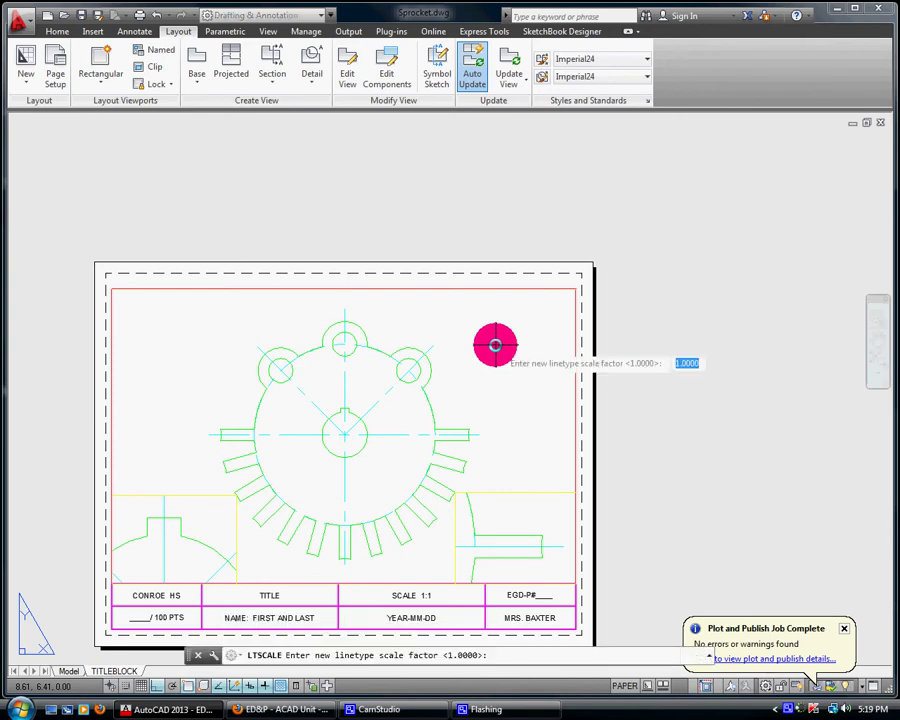
key("Return")
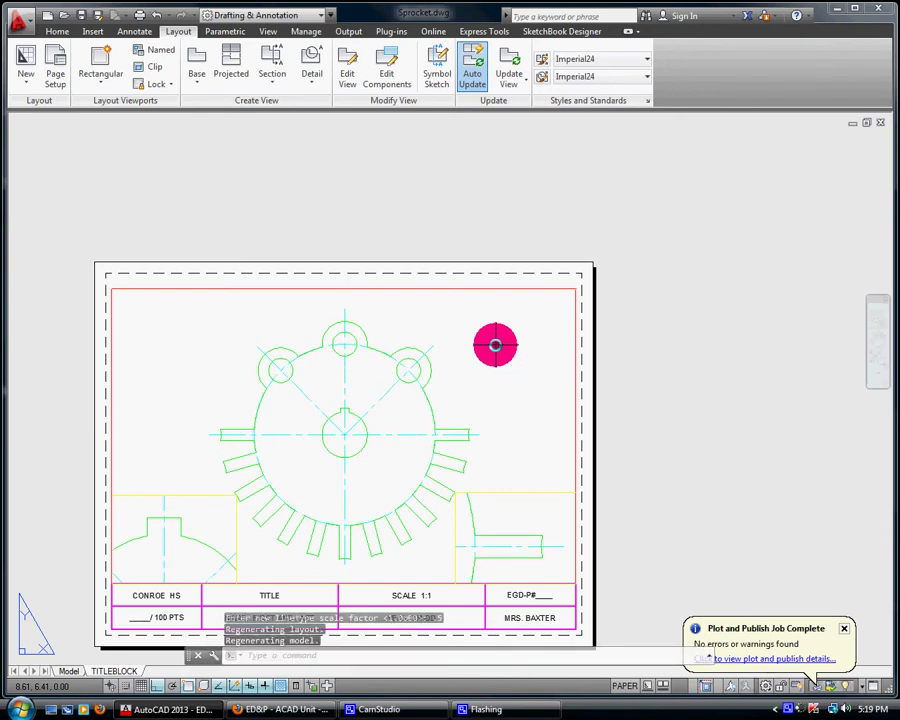
Step: Try a global linetype scale of 0.25, and set it back to 0.5
key("Return")
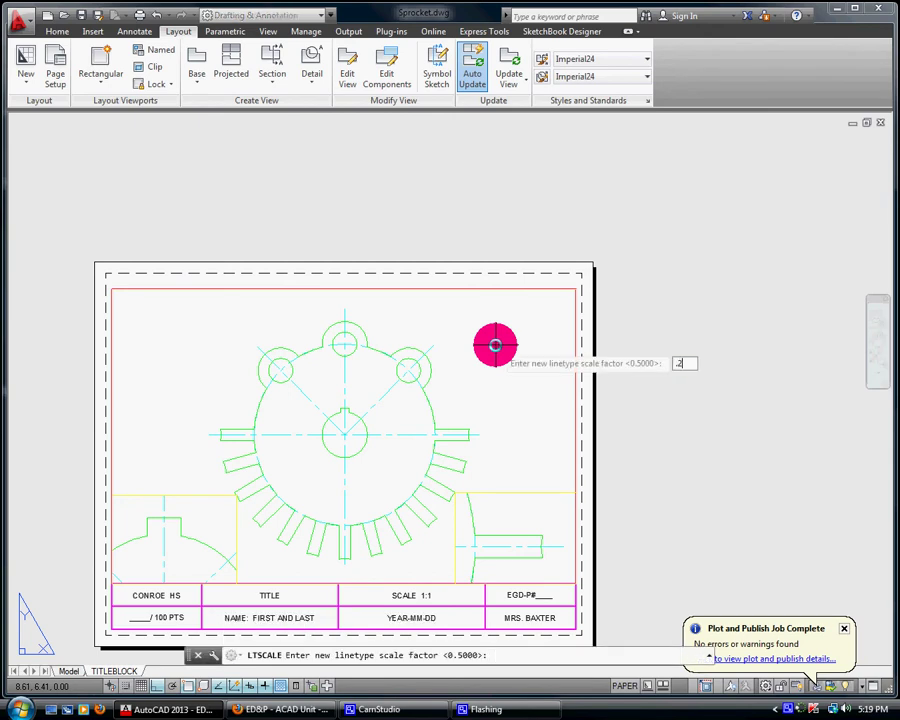
key("Return")
key("Return")
key("Return")
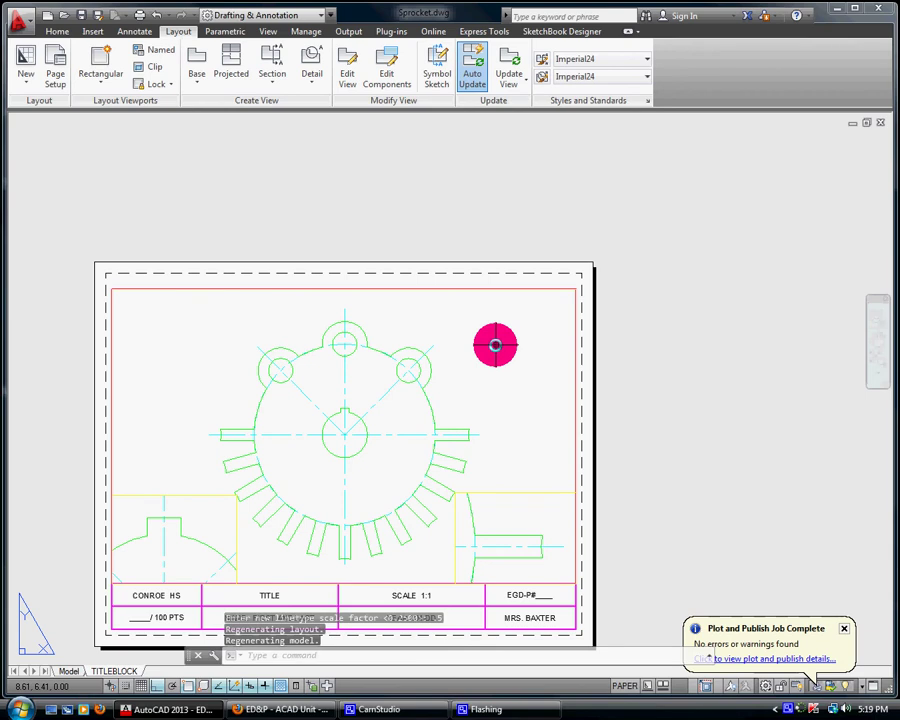